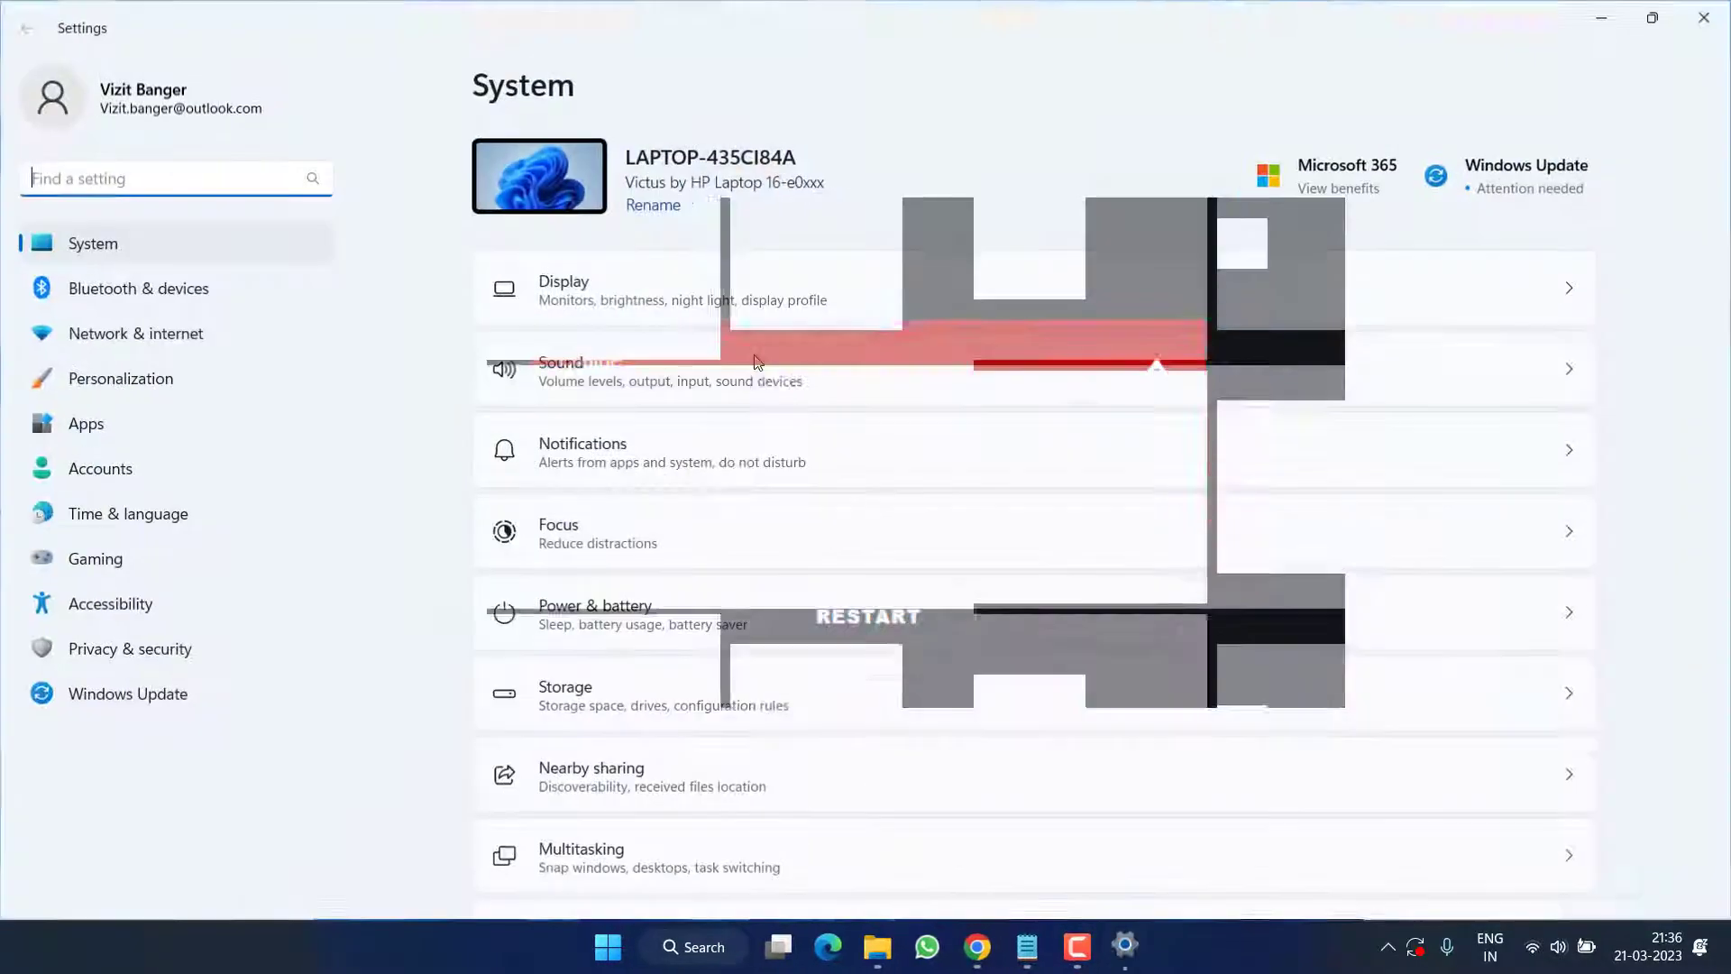
- Check the Windows Update page for pending updates and close Settings
click(201, 696)
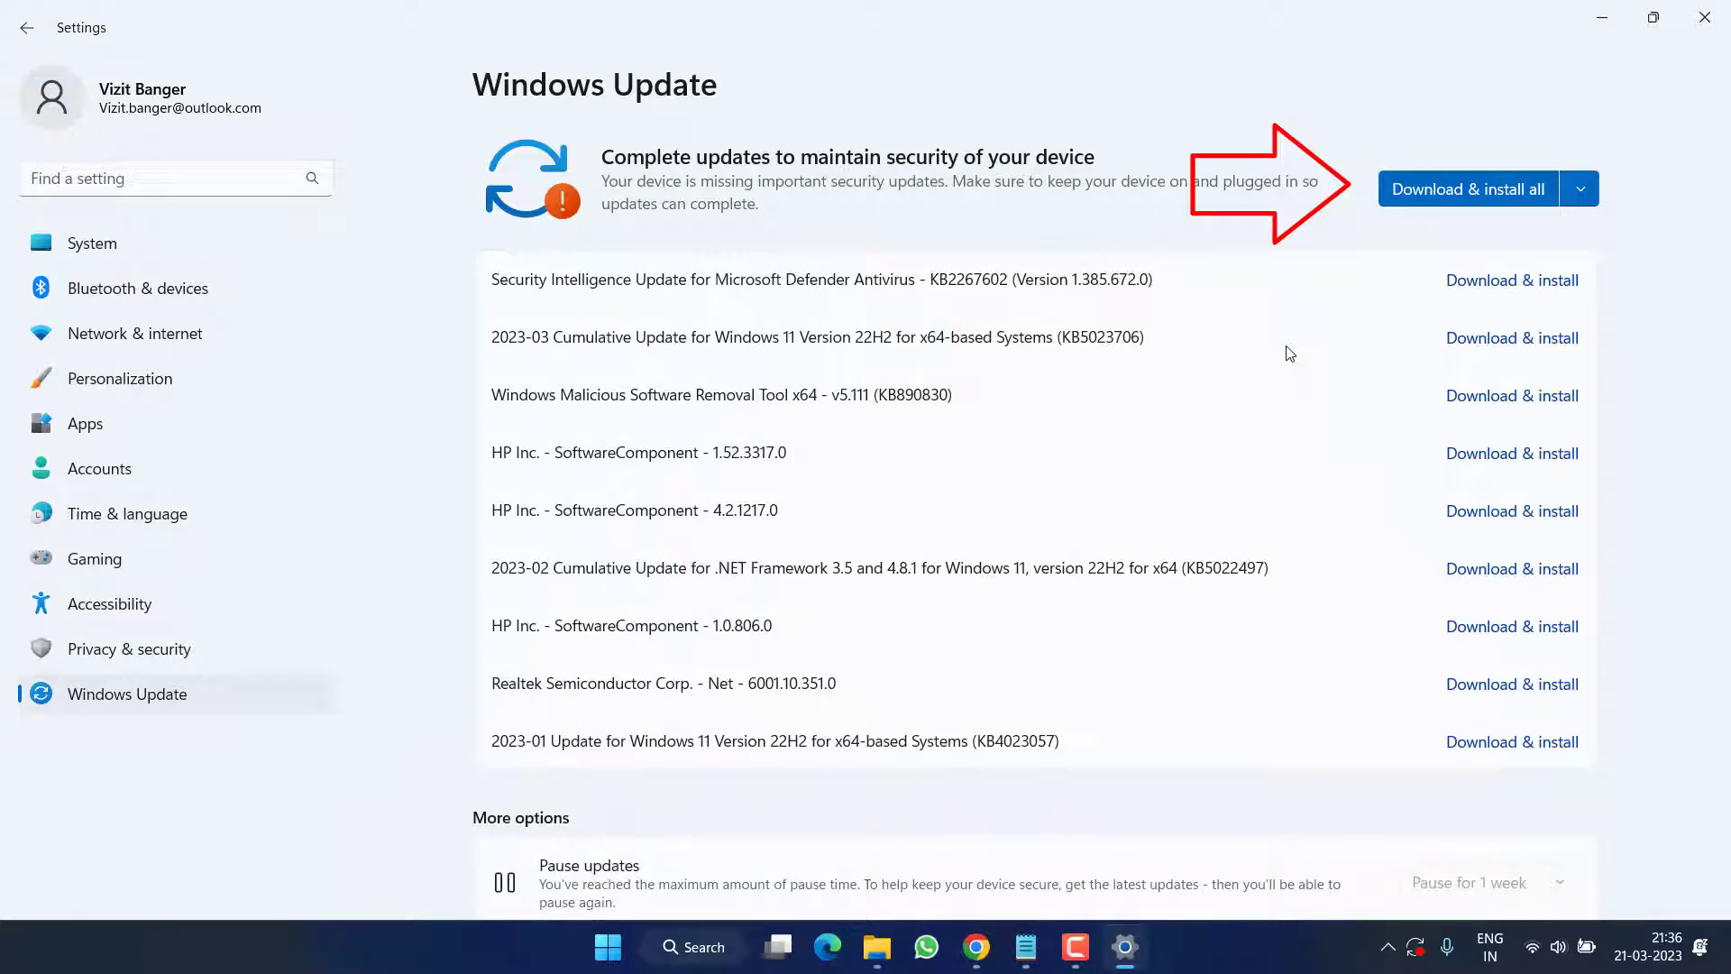
click(1703, 17)
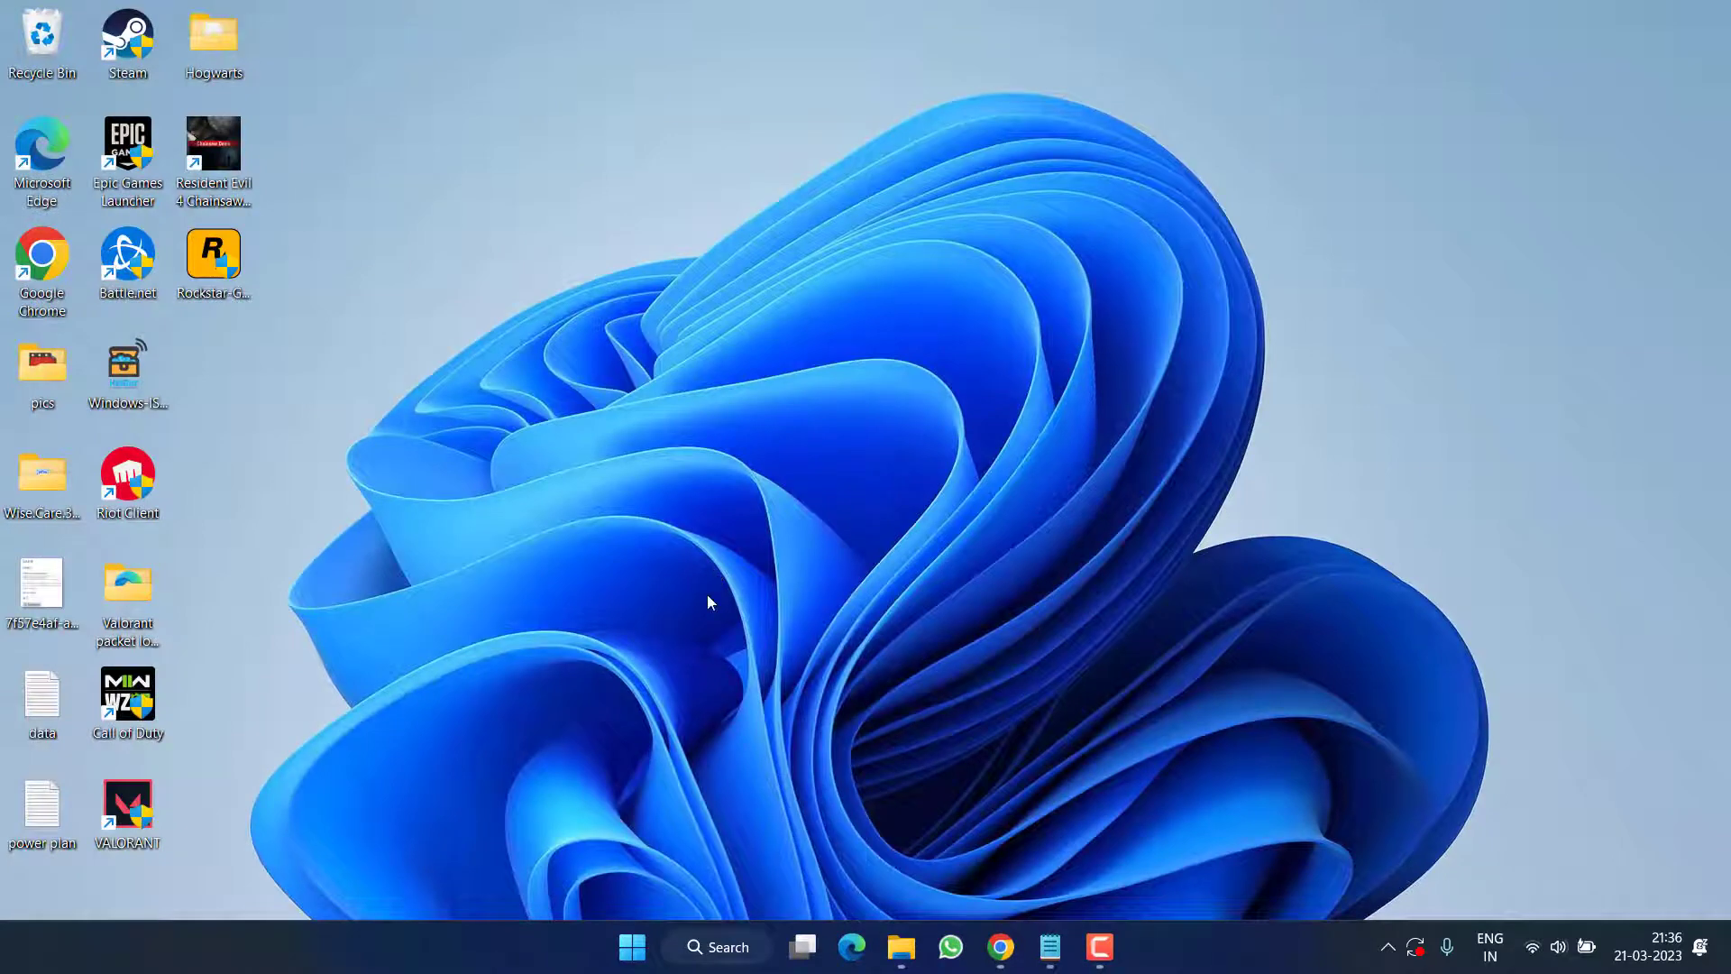
- Switch to Chrome and download the Windows installer Cloudflare_WARP_Release-x64 from the 1.1.1.1 page to the Desktop
click(1000, 946)
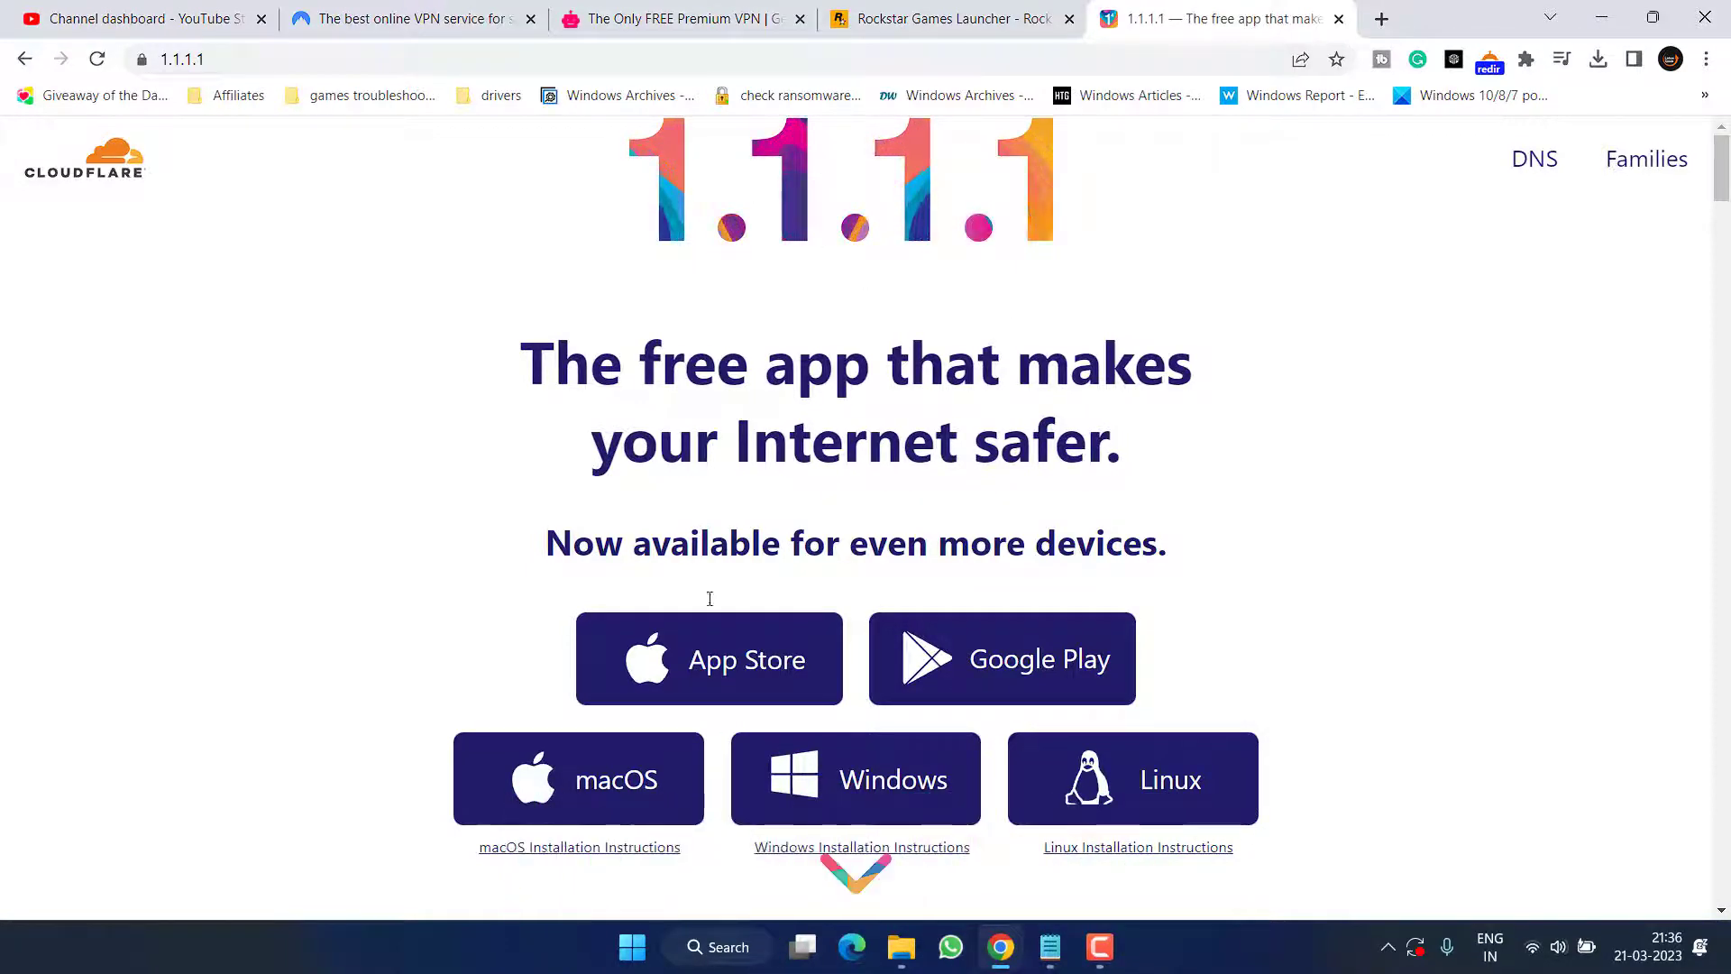
click(902, 795)
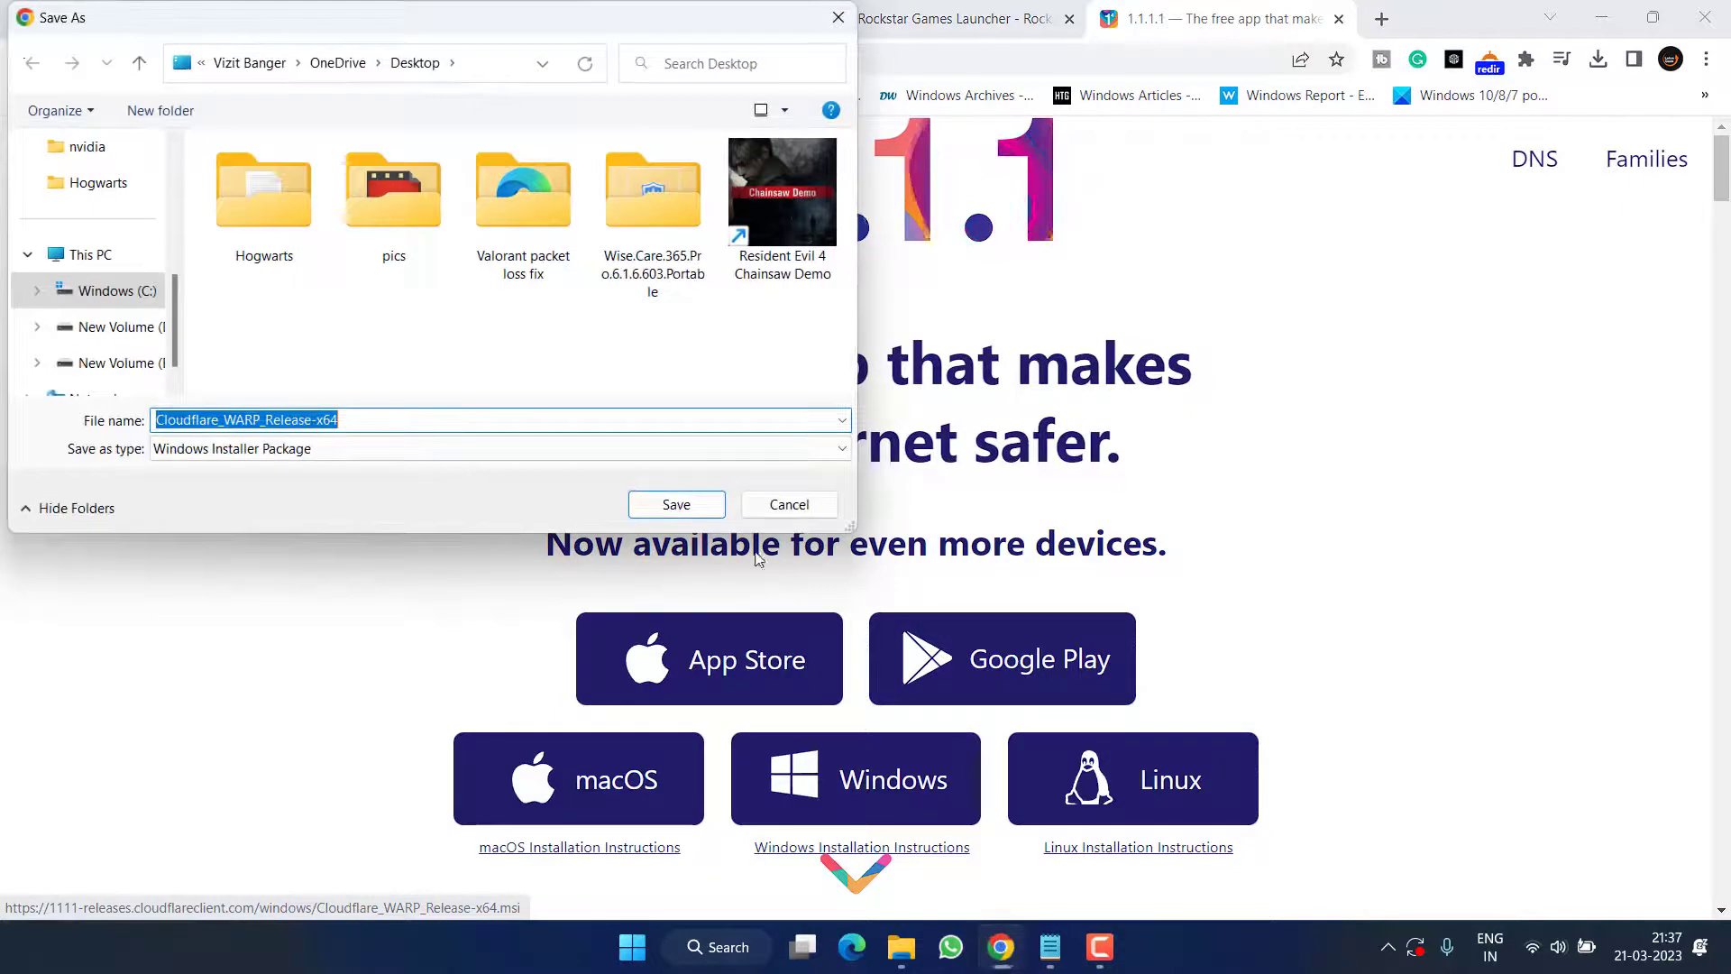
scroll(90, 252, up, 5)
click(86, 183)
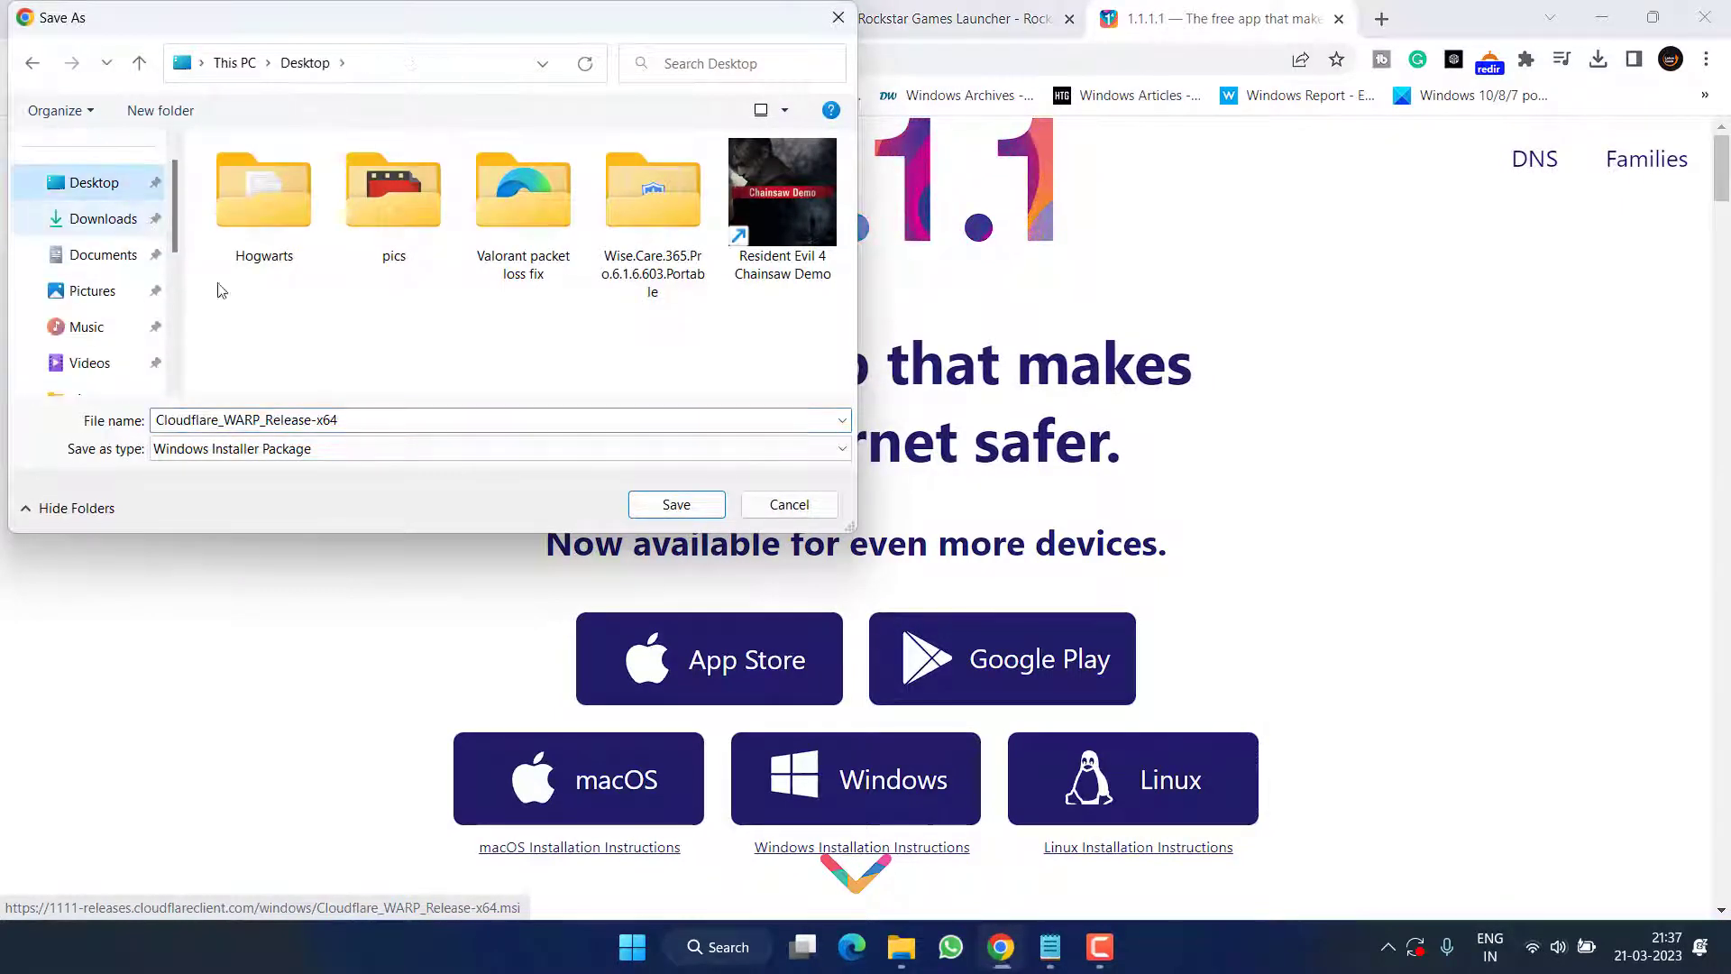
click(691, 507)
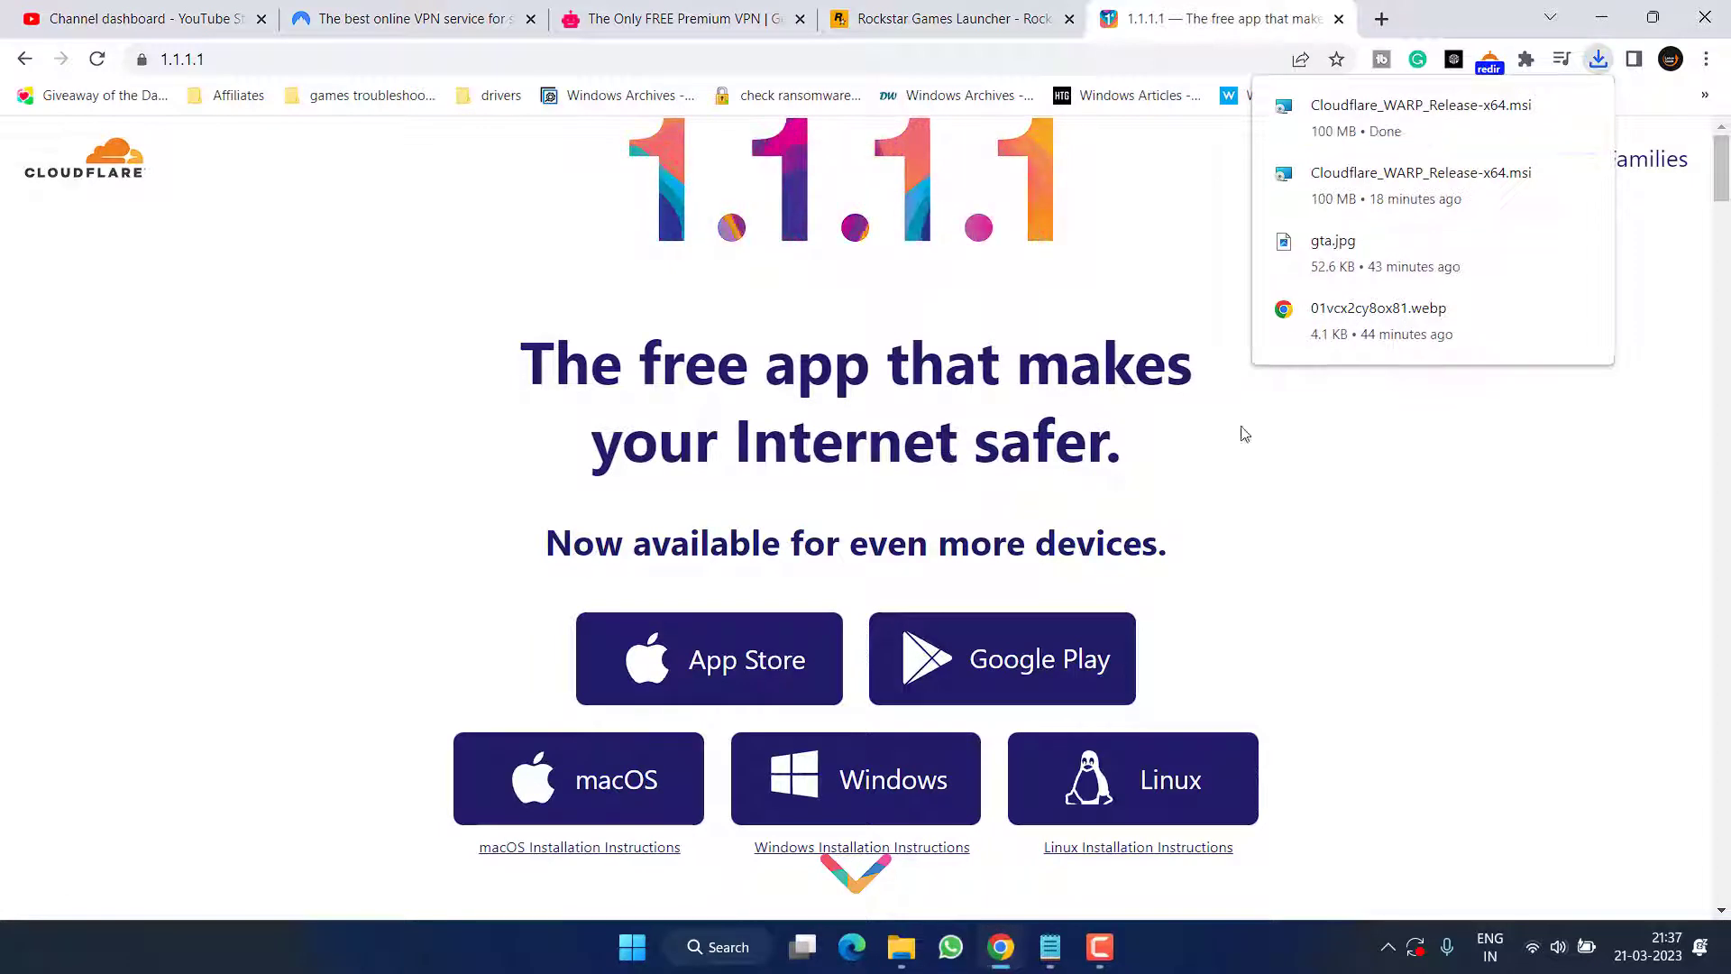
- Run the downloaded Cloudflare WARP installer through to completion and minimize the browser
click(1422, 127)
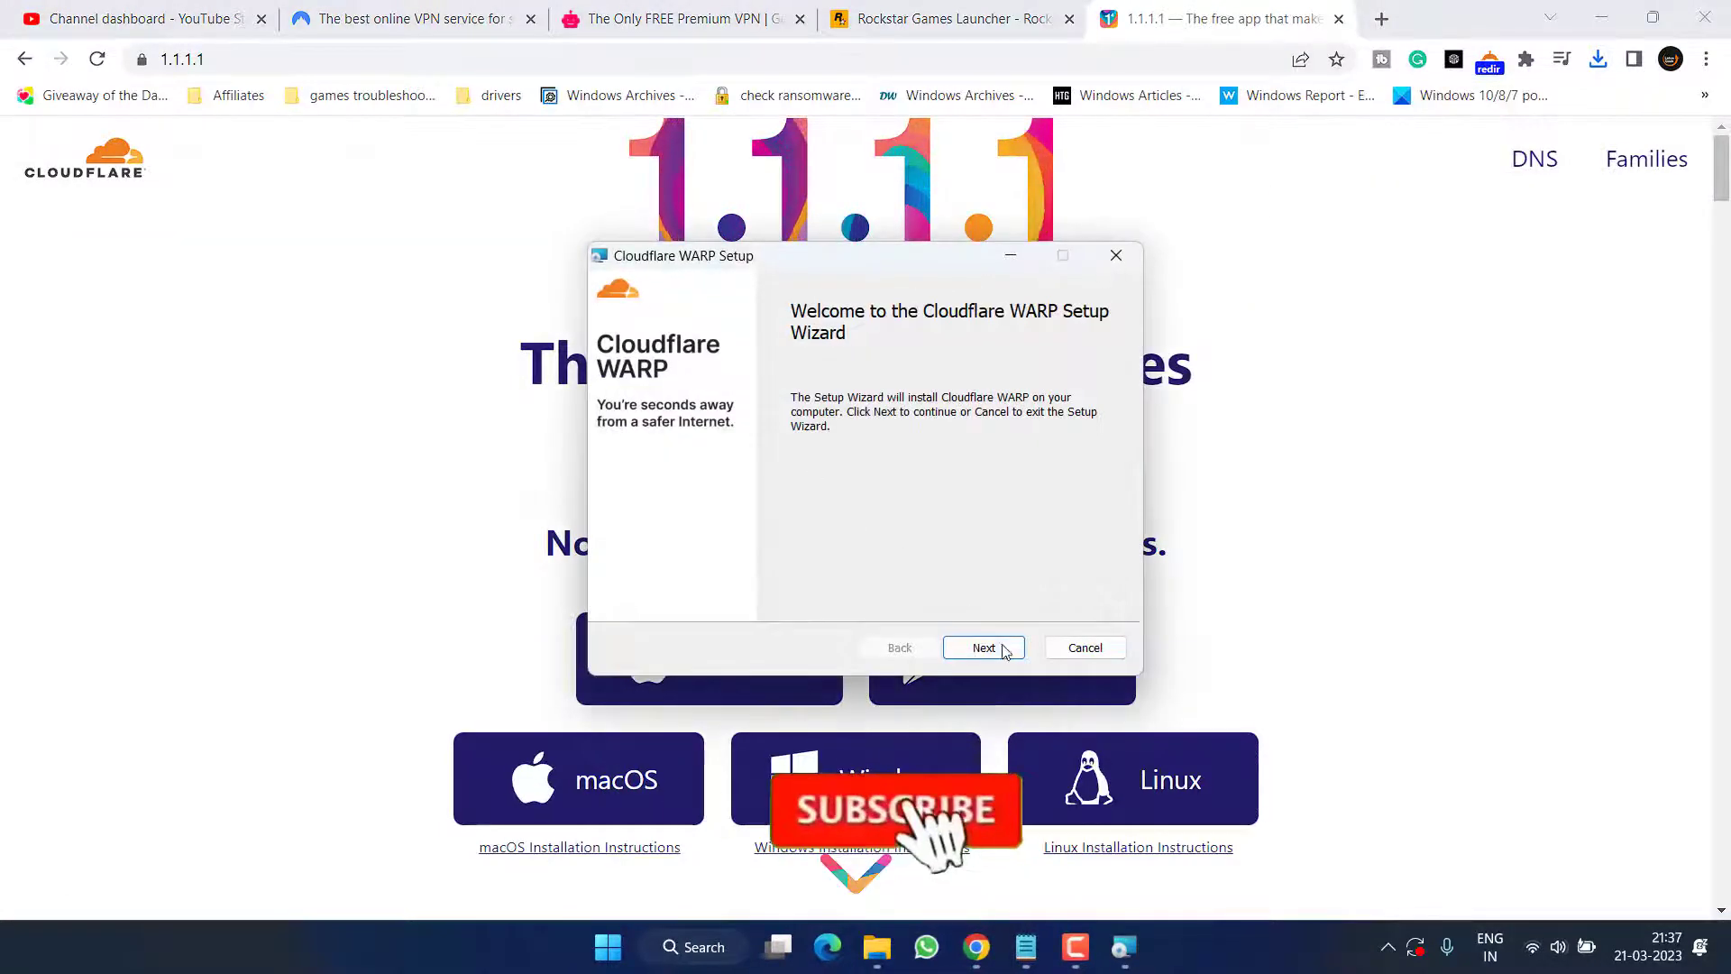
click(1004, 649)
click(1004, 649)
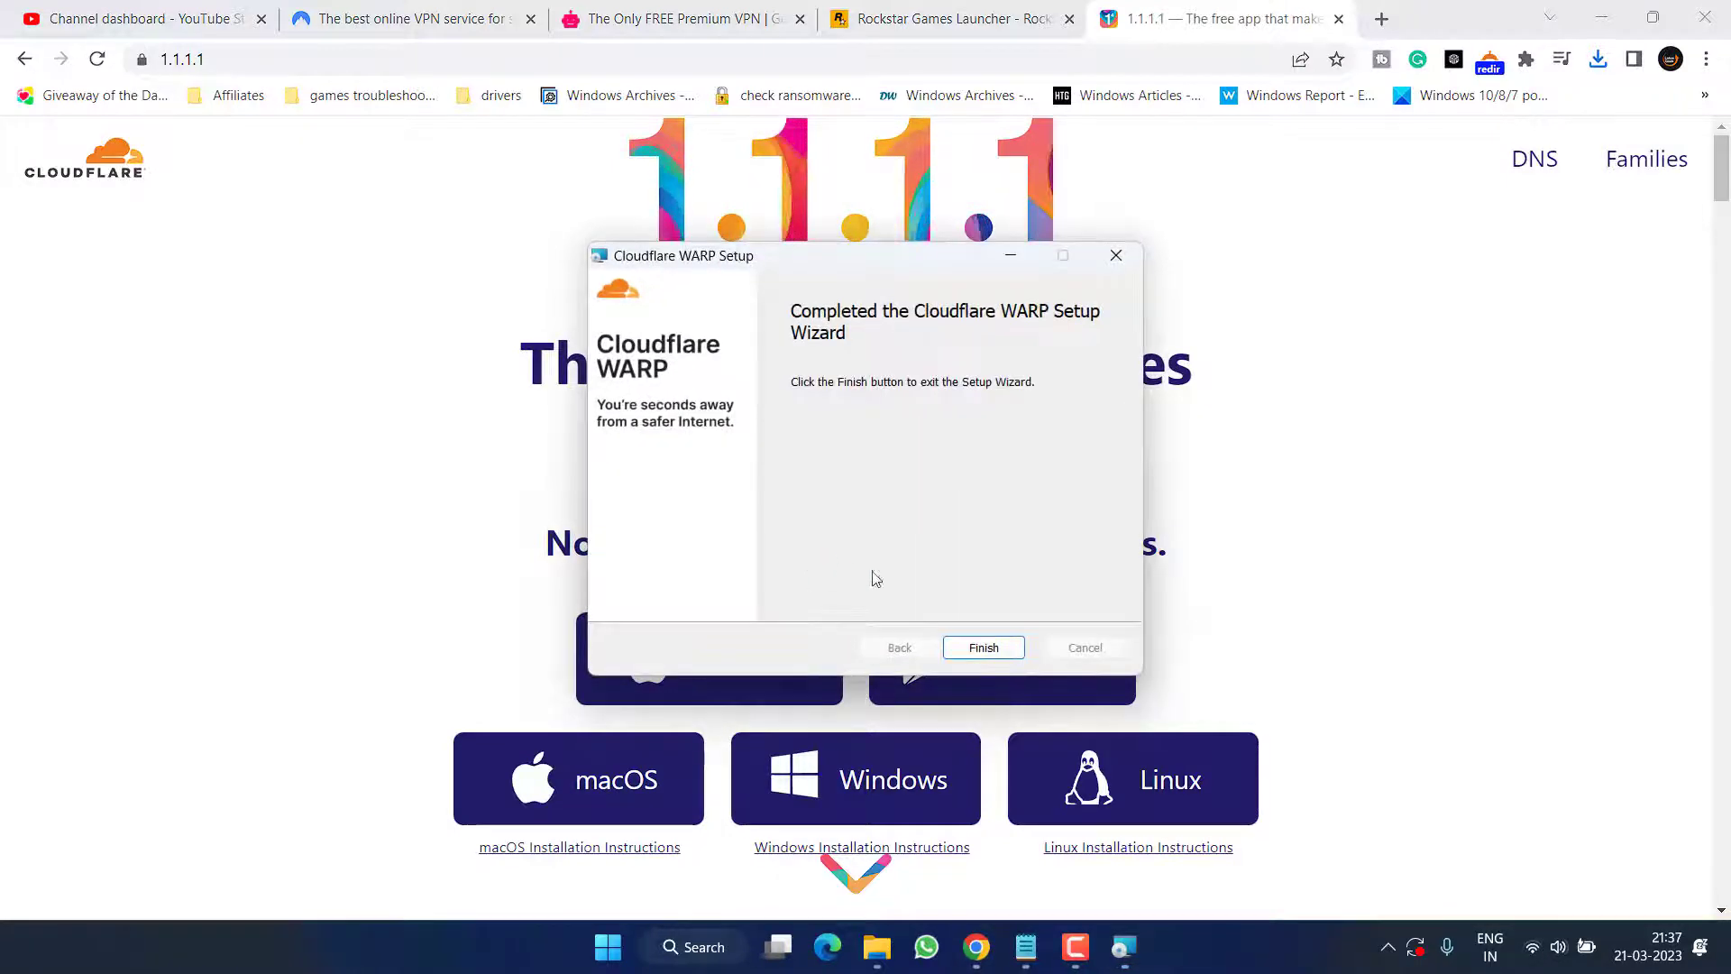
click(978, 647)
click(1601, 17)
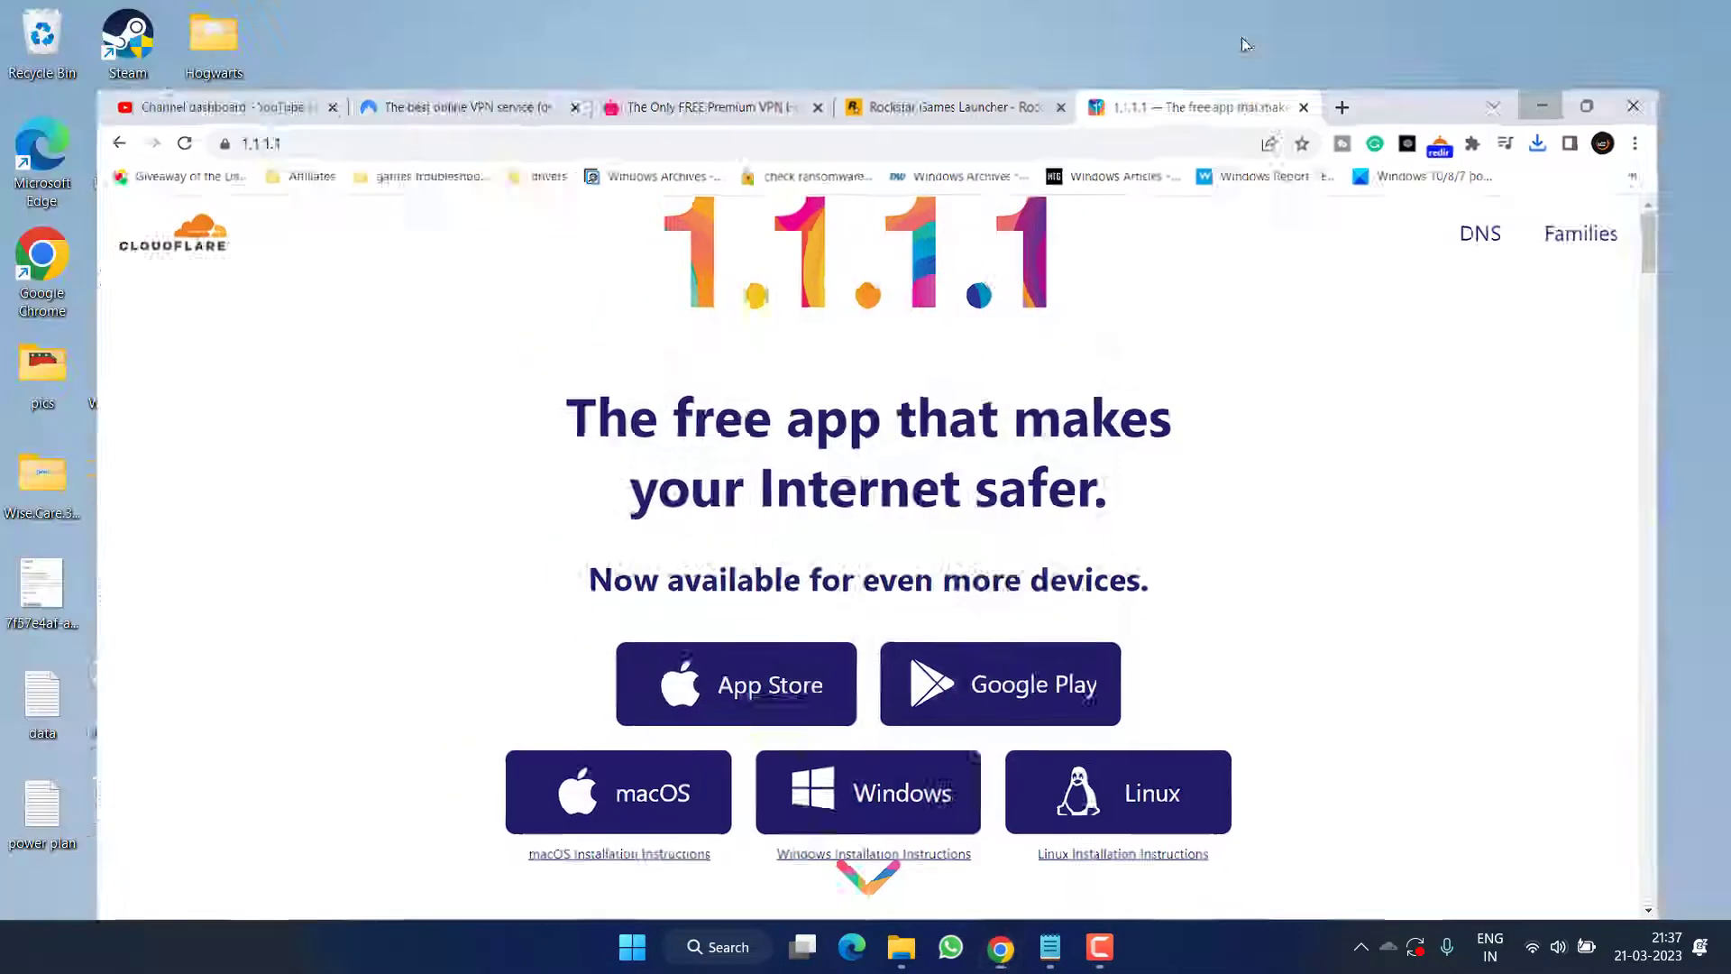
- Open Cloudflare WARP from the hidden tray icons and turn its connection on
click(1388, 951)
click(1382, 882)
click(1444, 883)
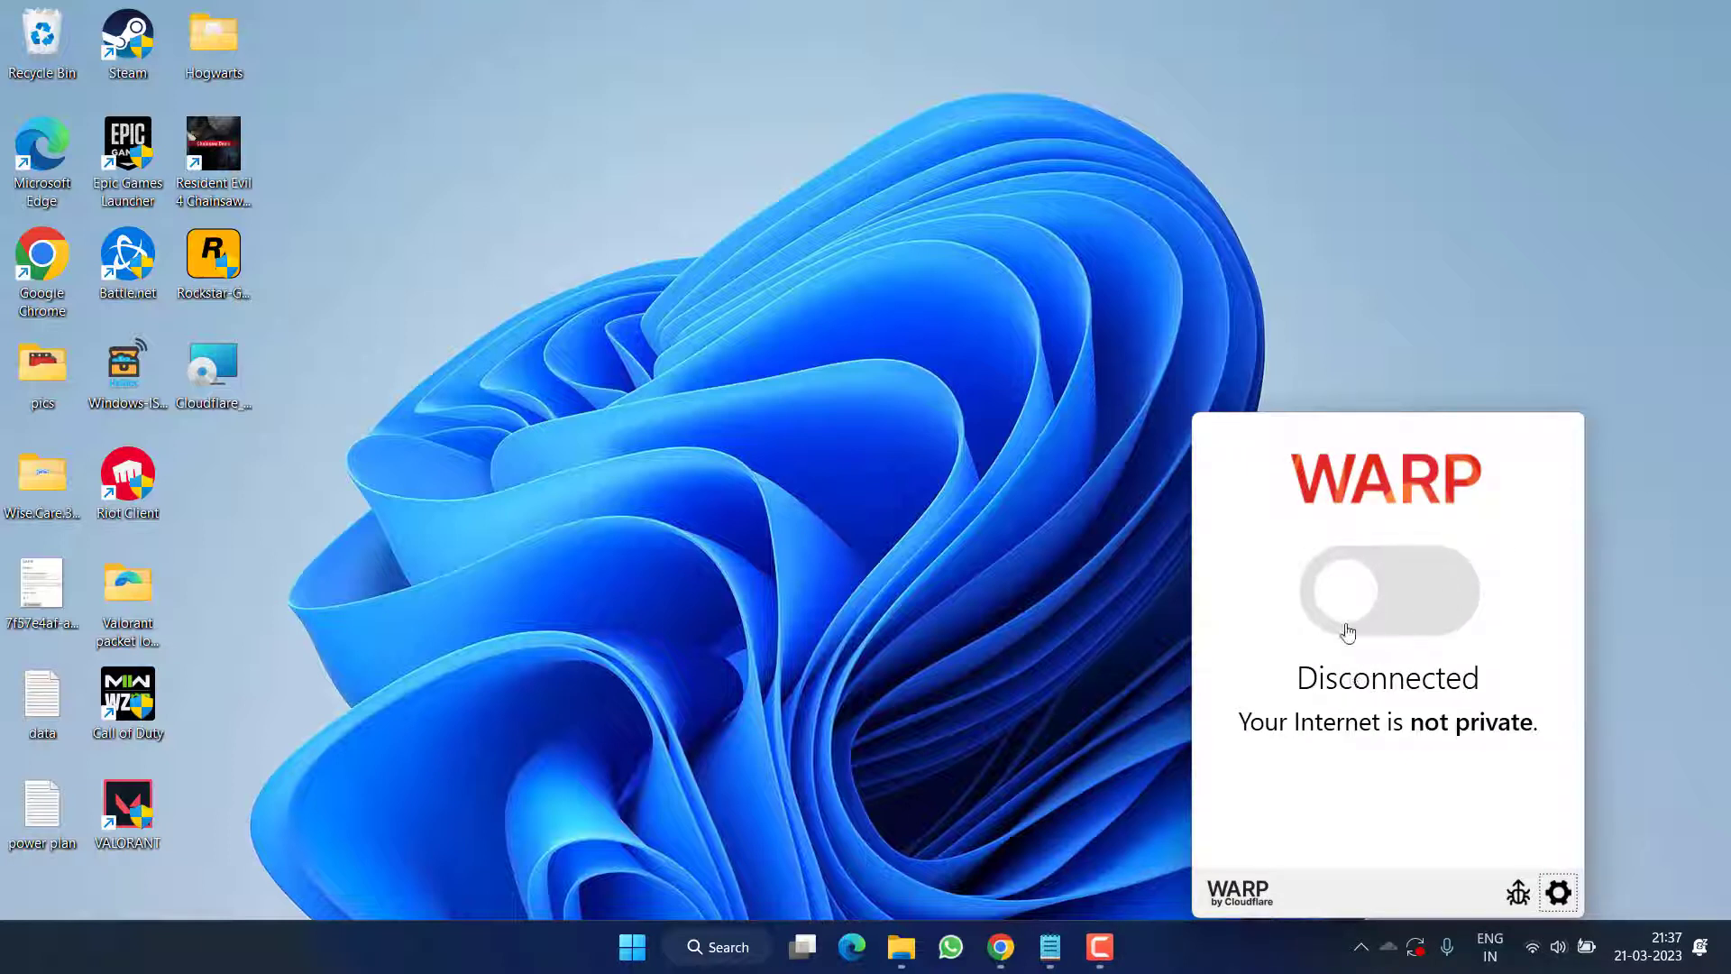
click(1420, 608)
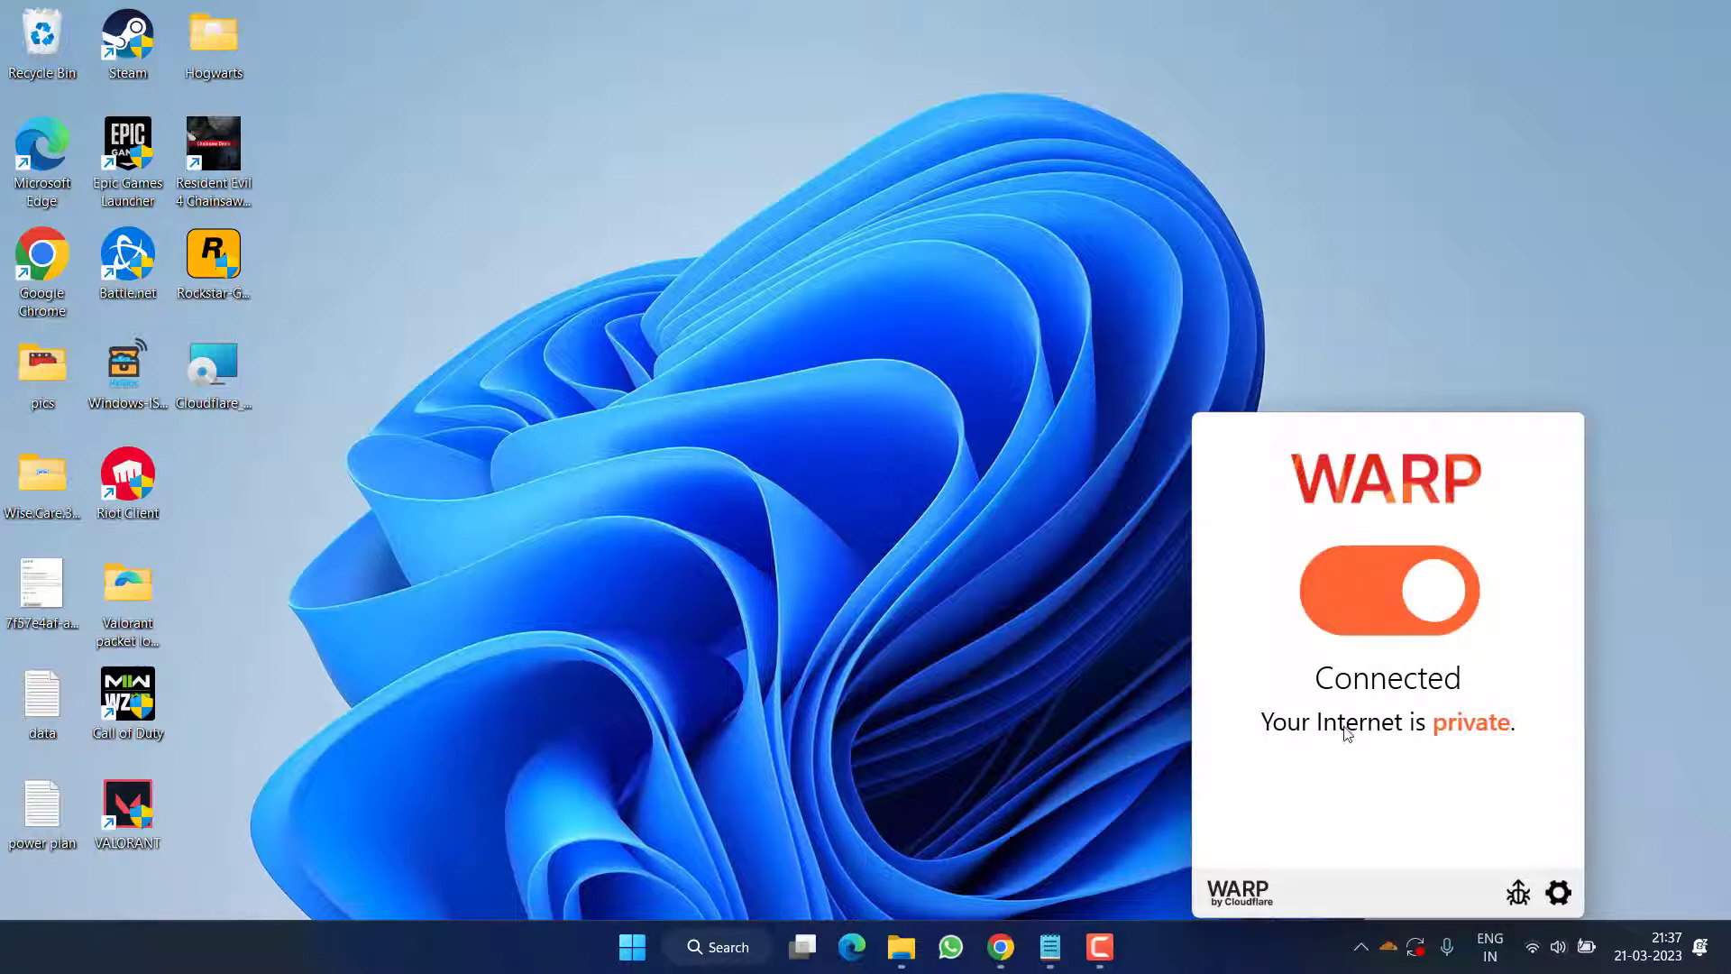
click(922, 429)
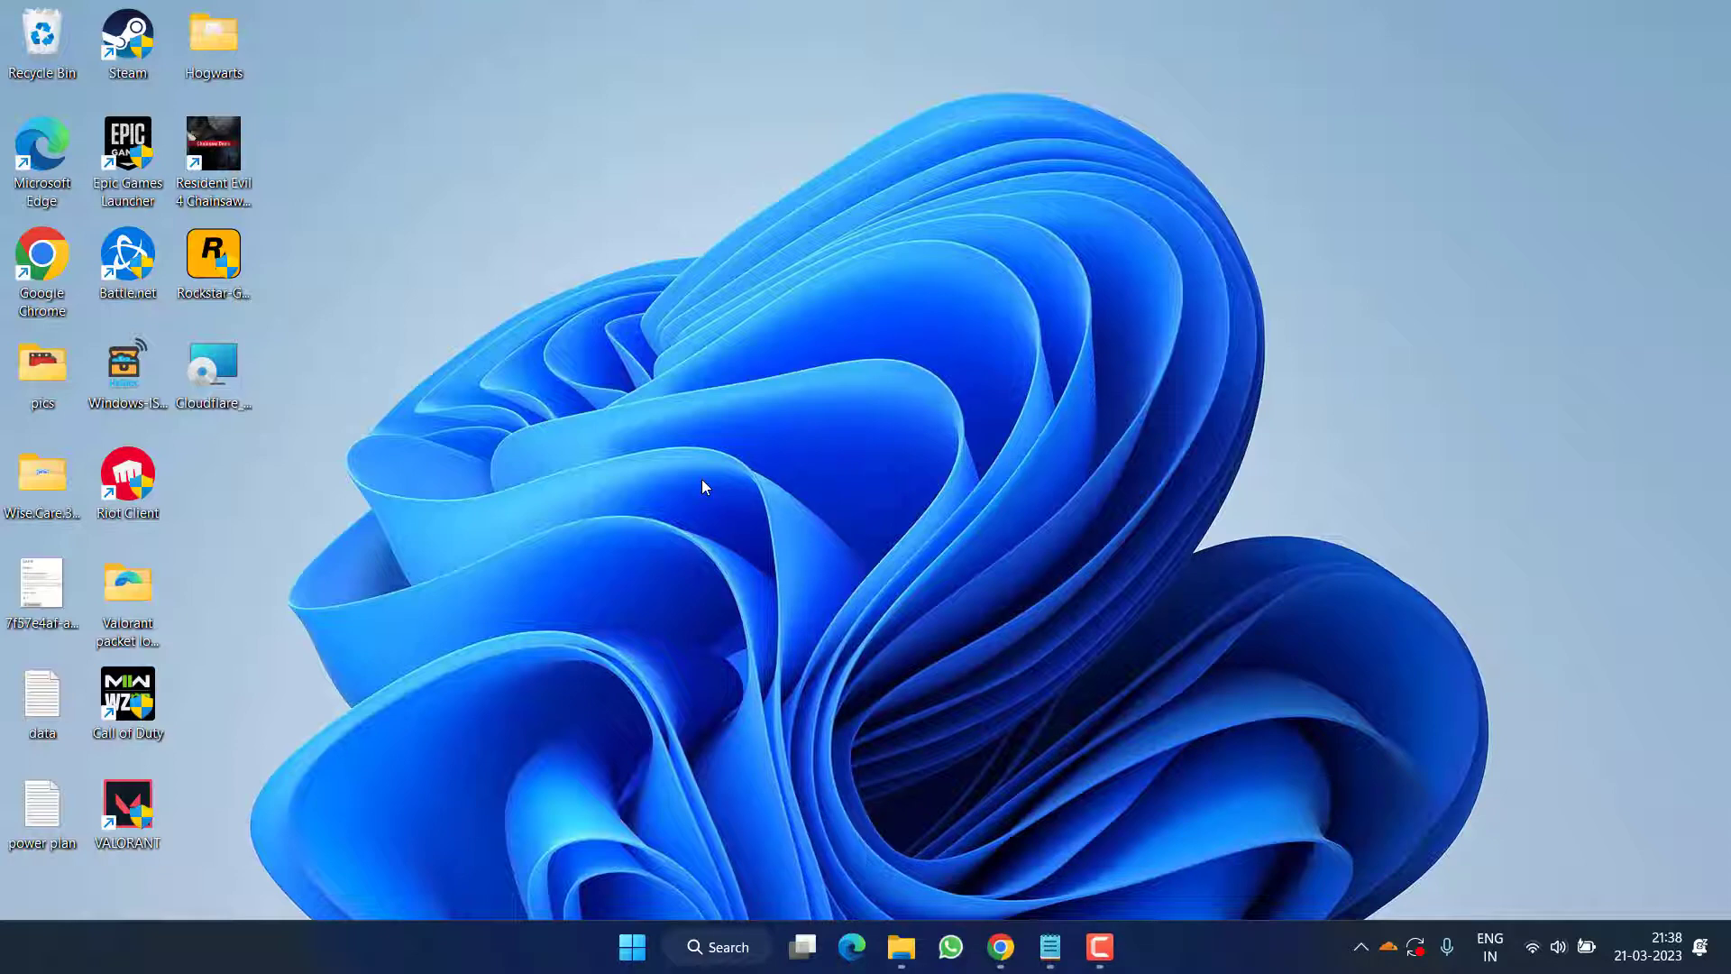
- Delete the Social Club folder from Documents > Rockstar Games in File Explorer and minimize the window
key(super+e)
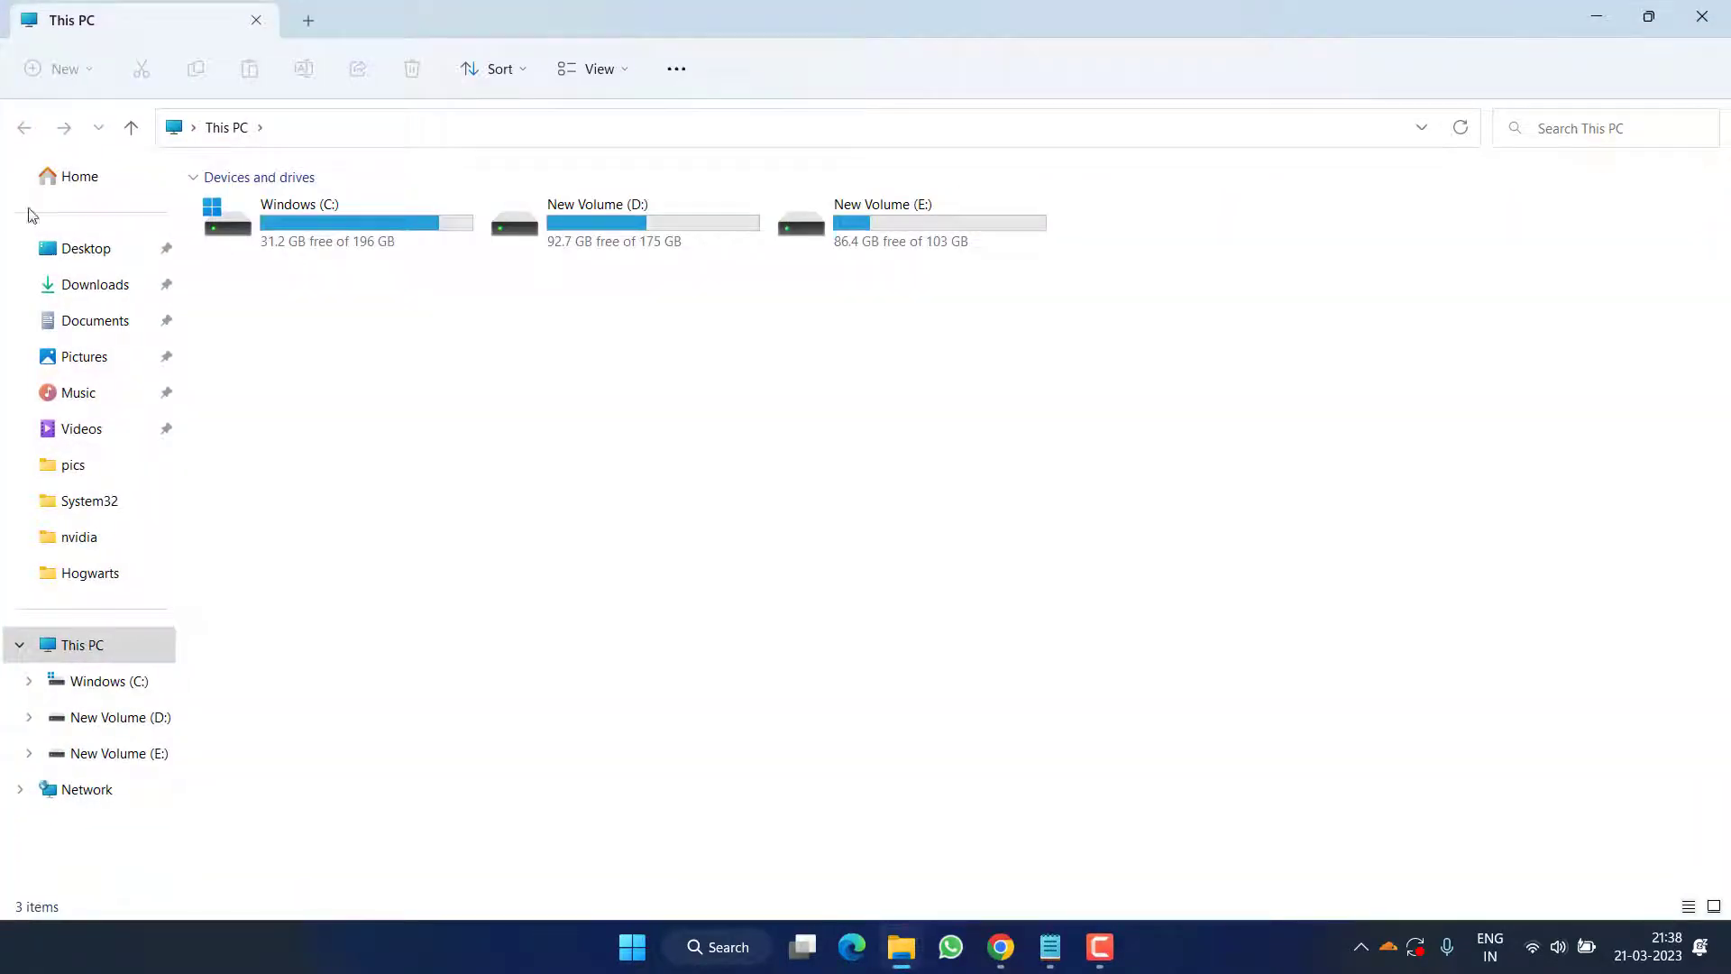
click(122, 328)
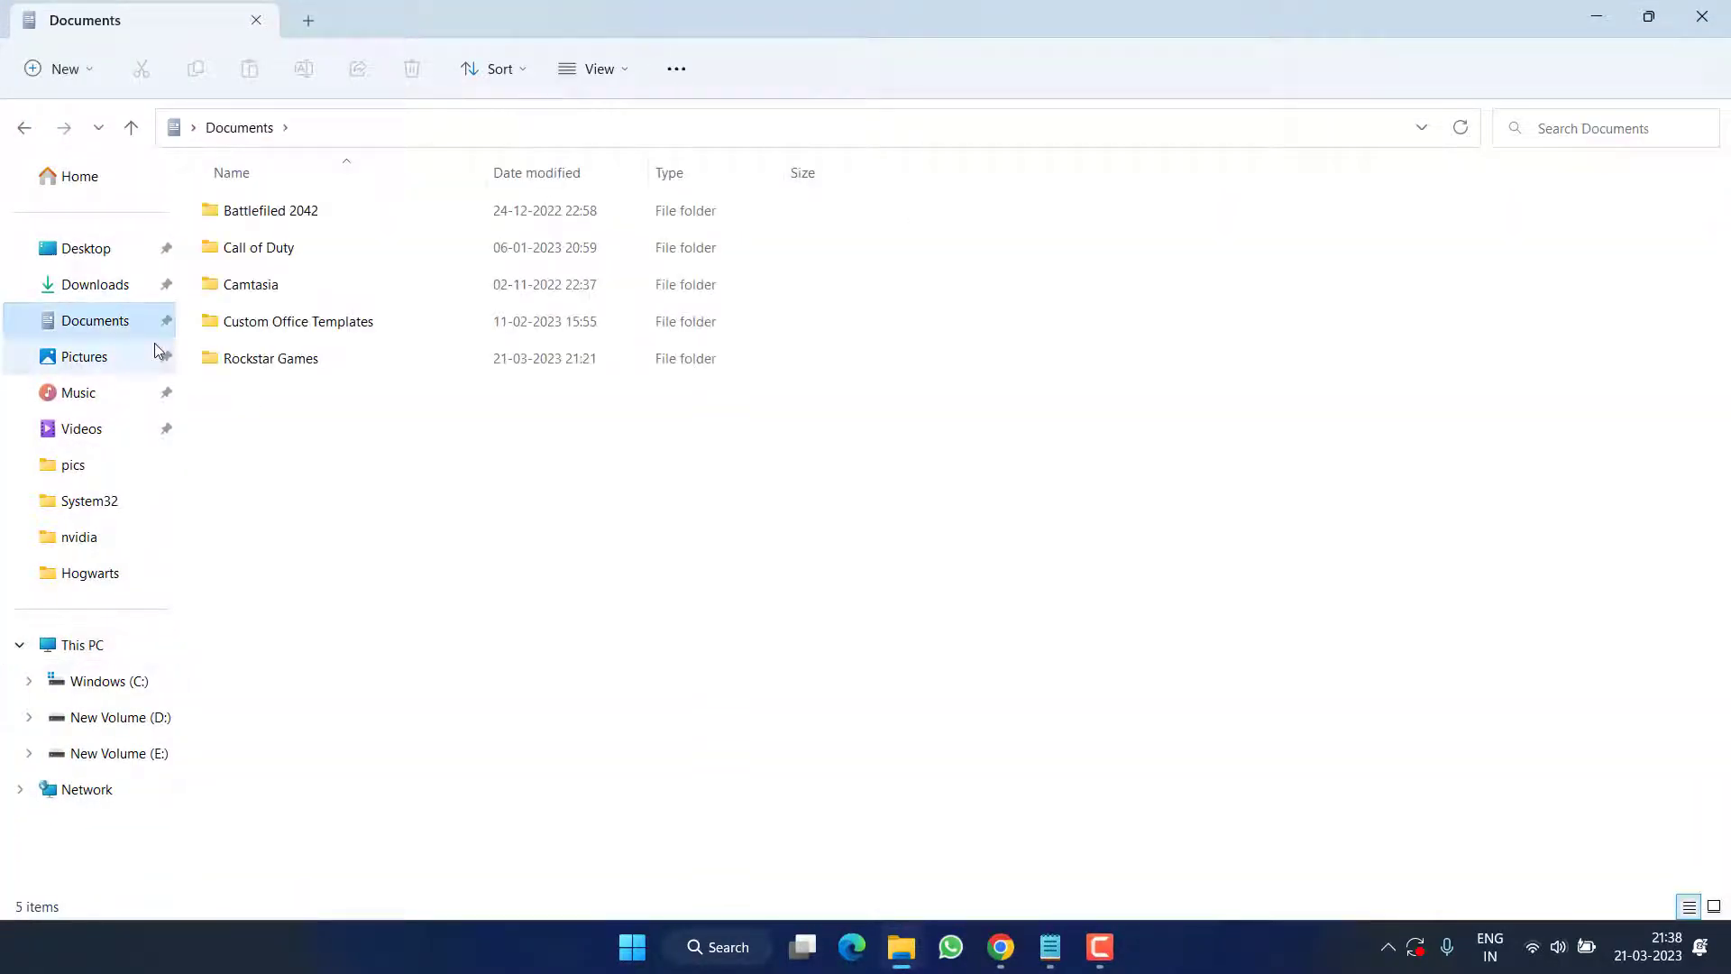
double_click(289, 363)
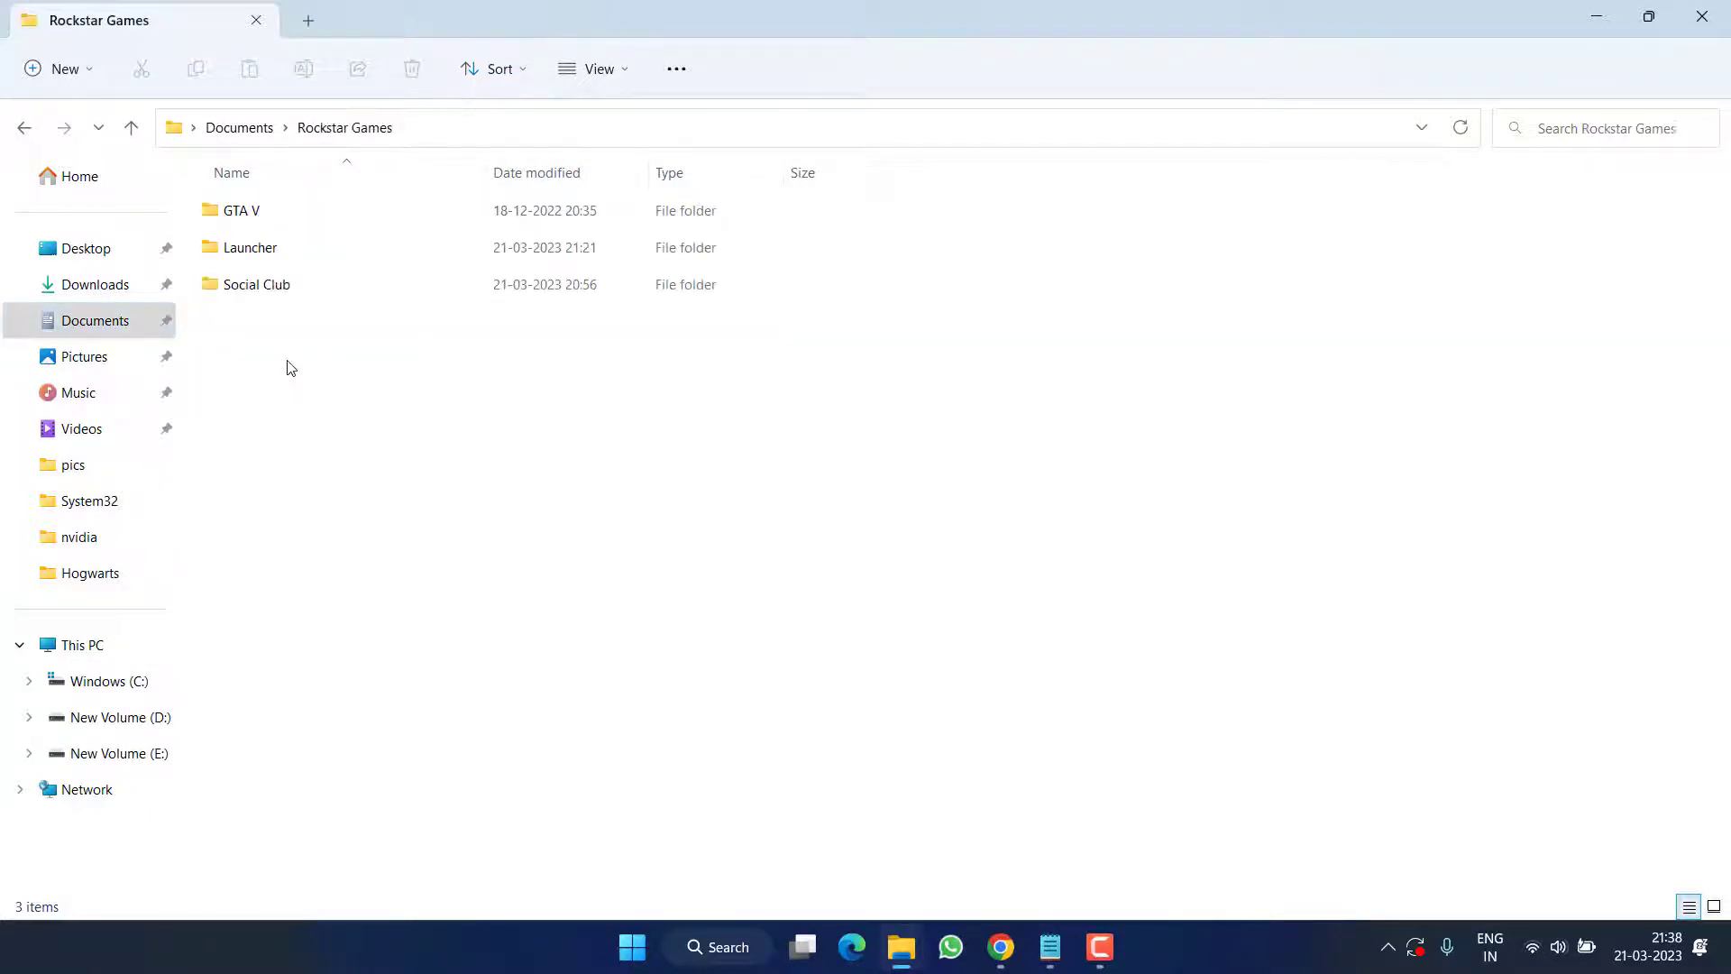
click(395, 293)
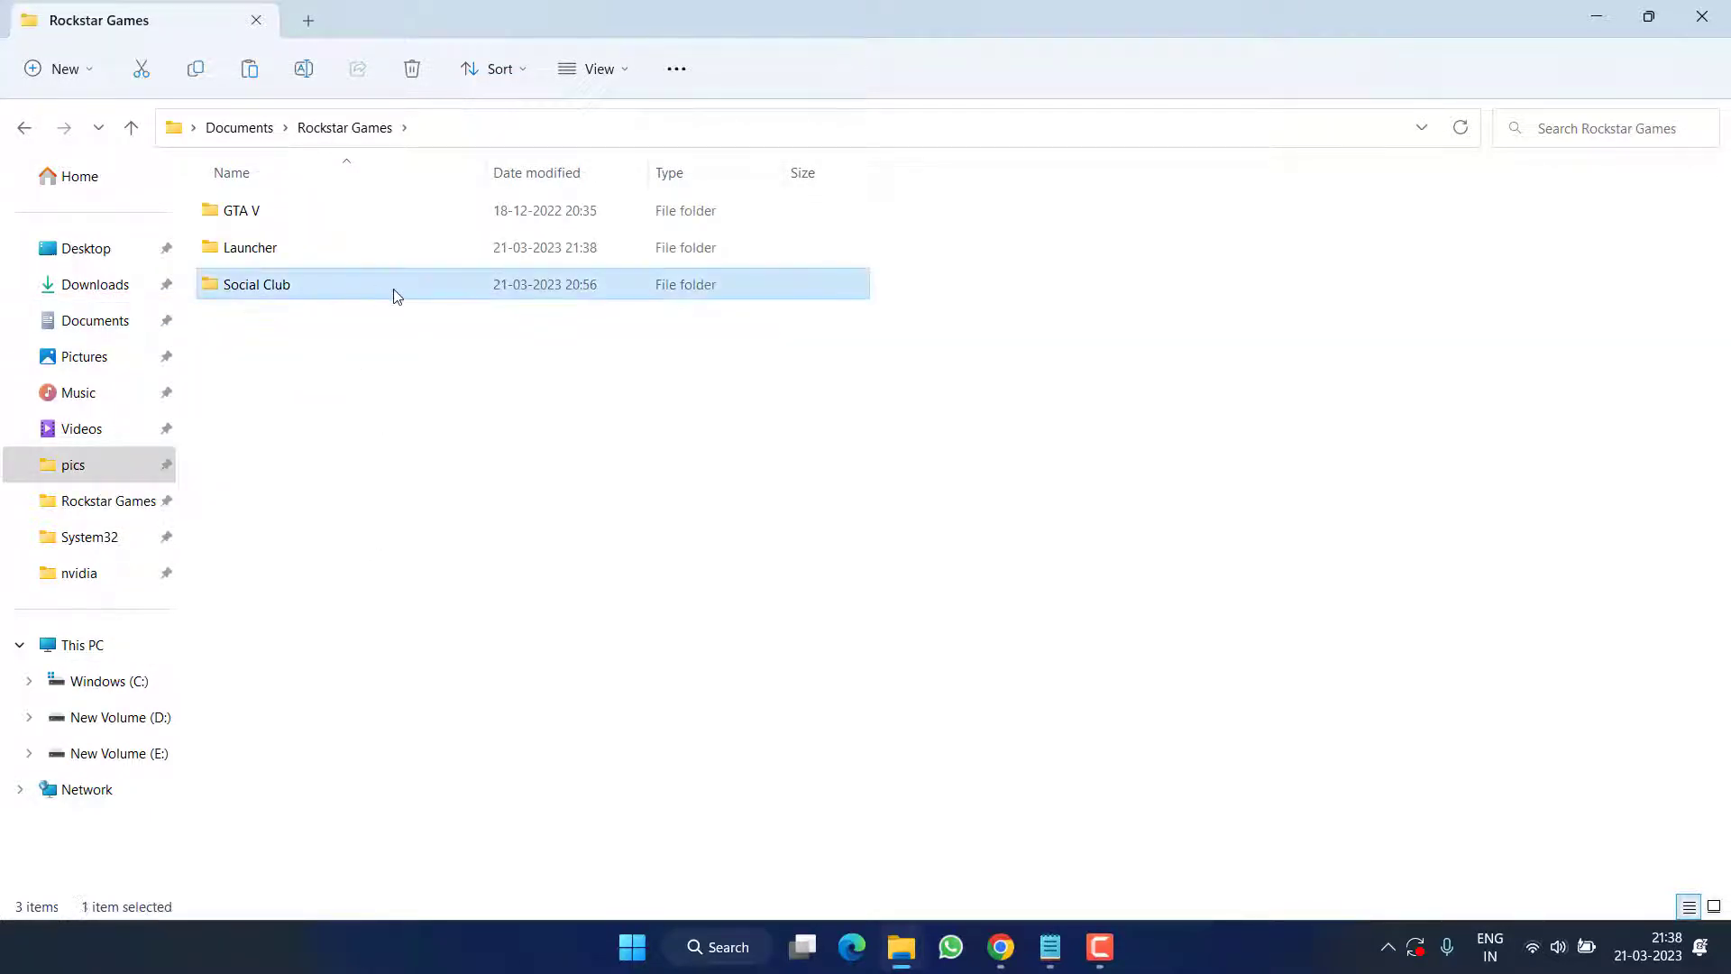
right_click(240, 287)
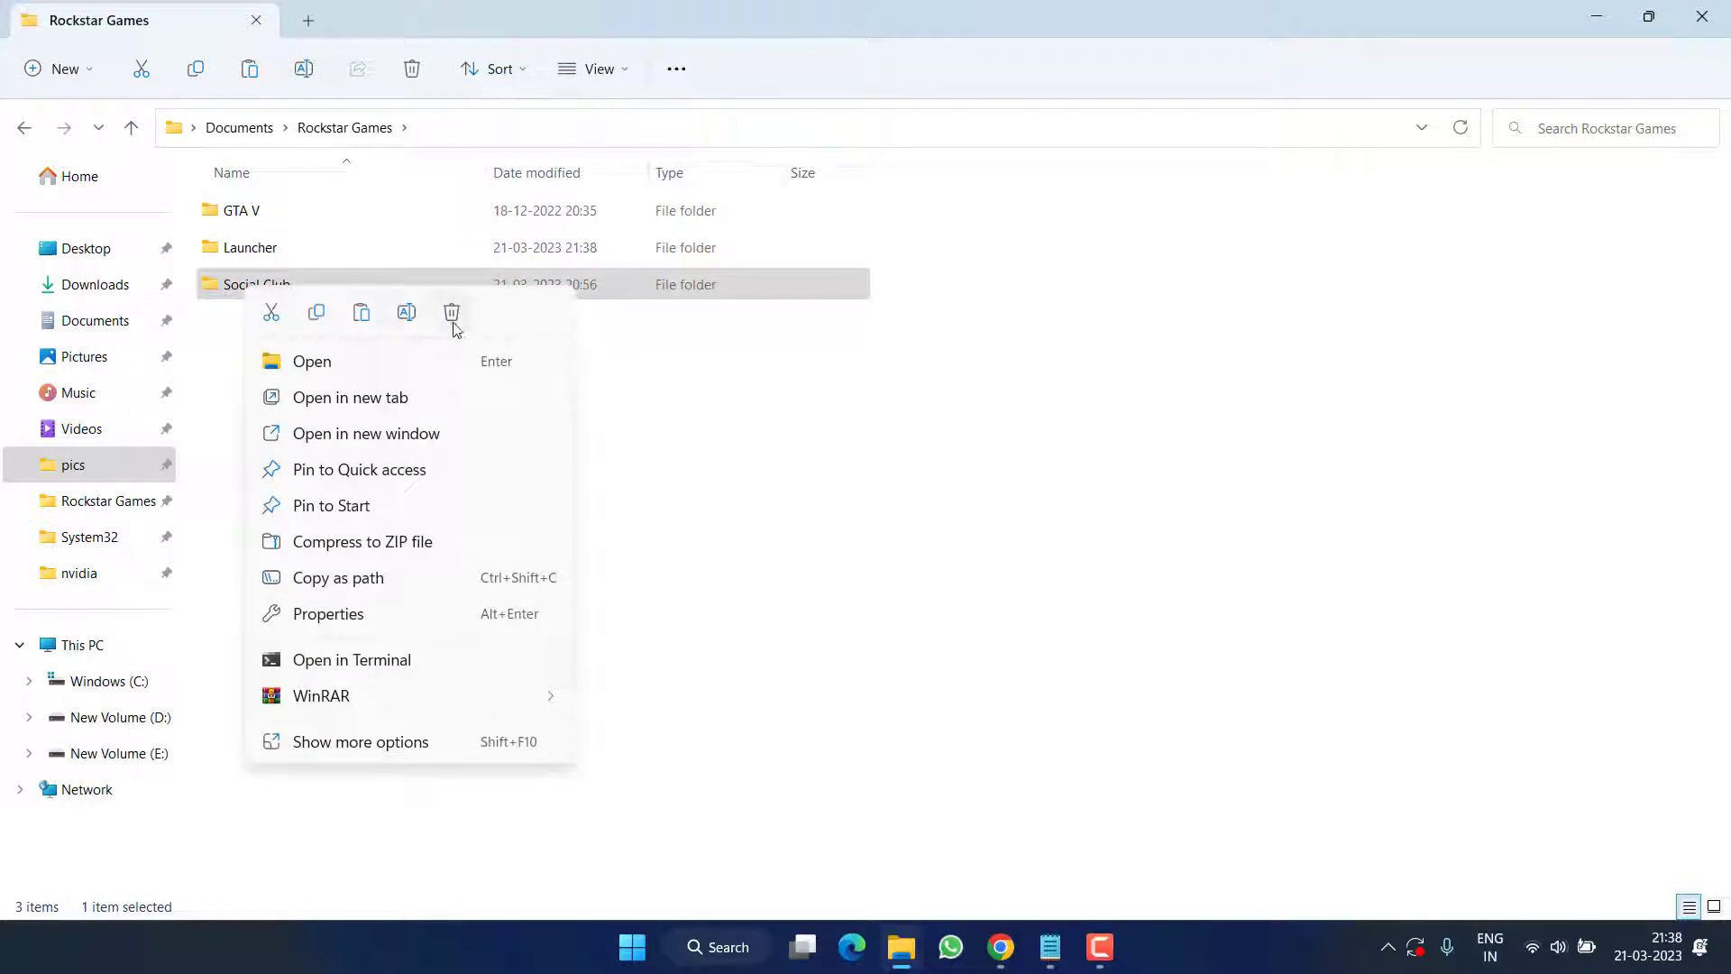
click(452, 313)
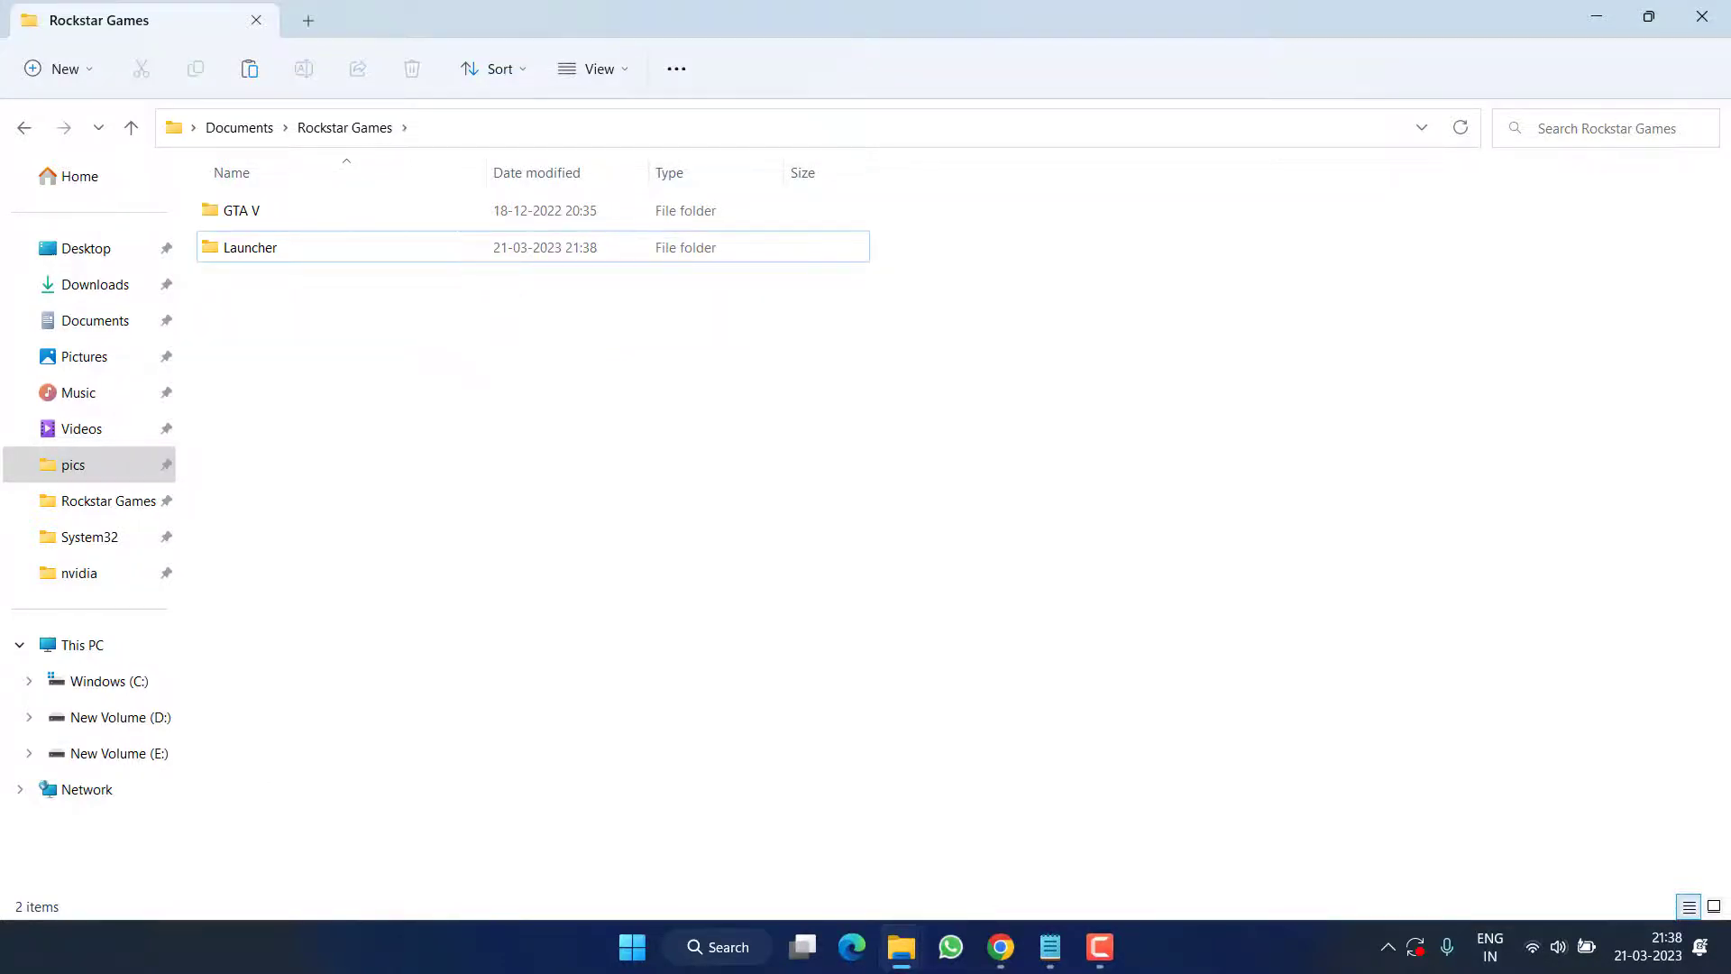
click(1595, 16)
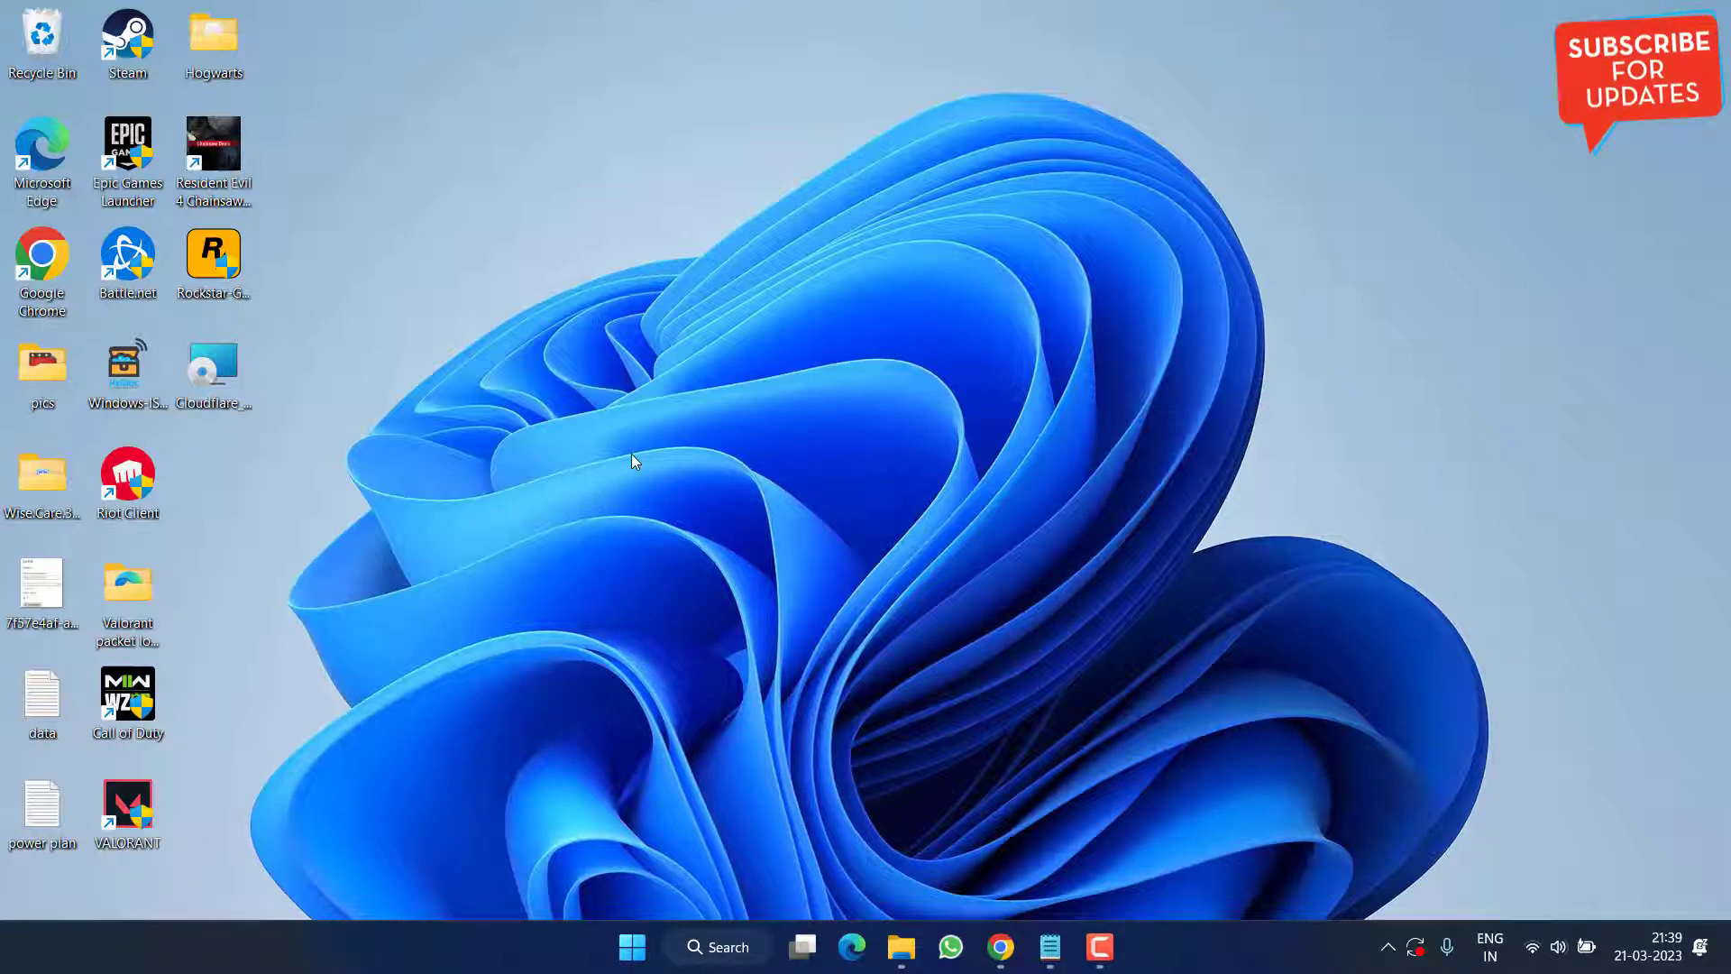
- Search for cmd and open Command Prompt as administrator
click(635, 960)
text(cmd)
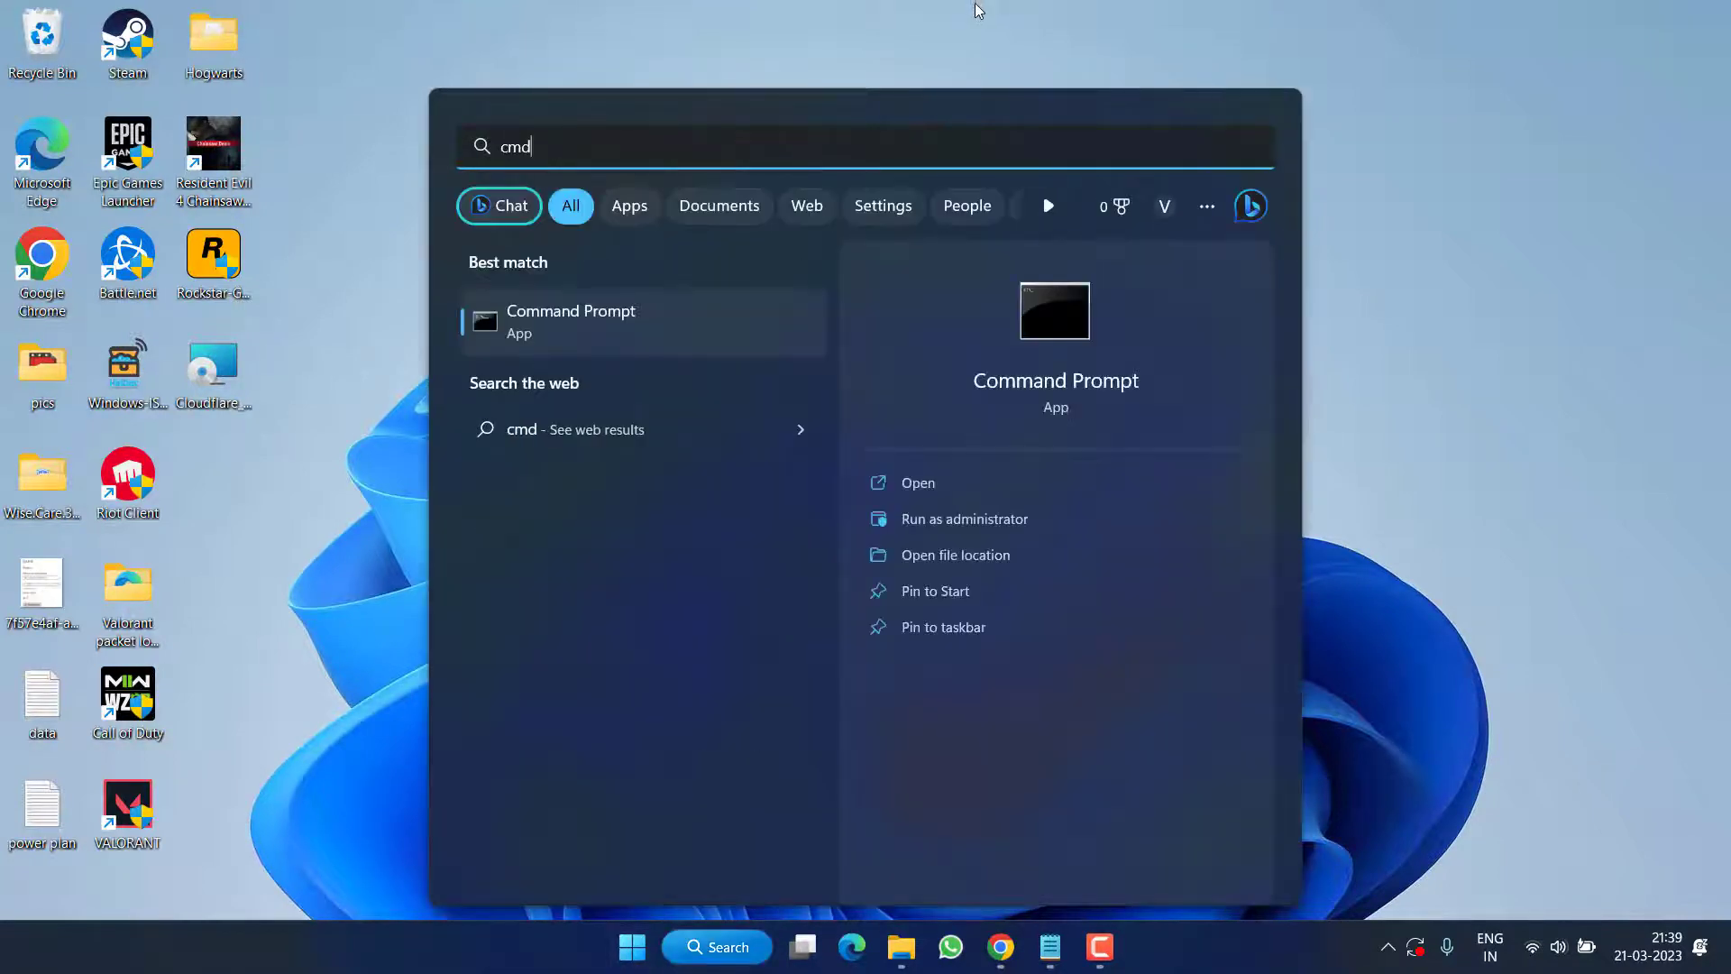
click(1010, 520)
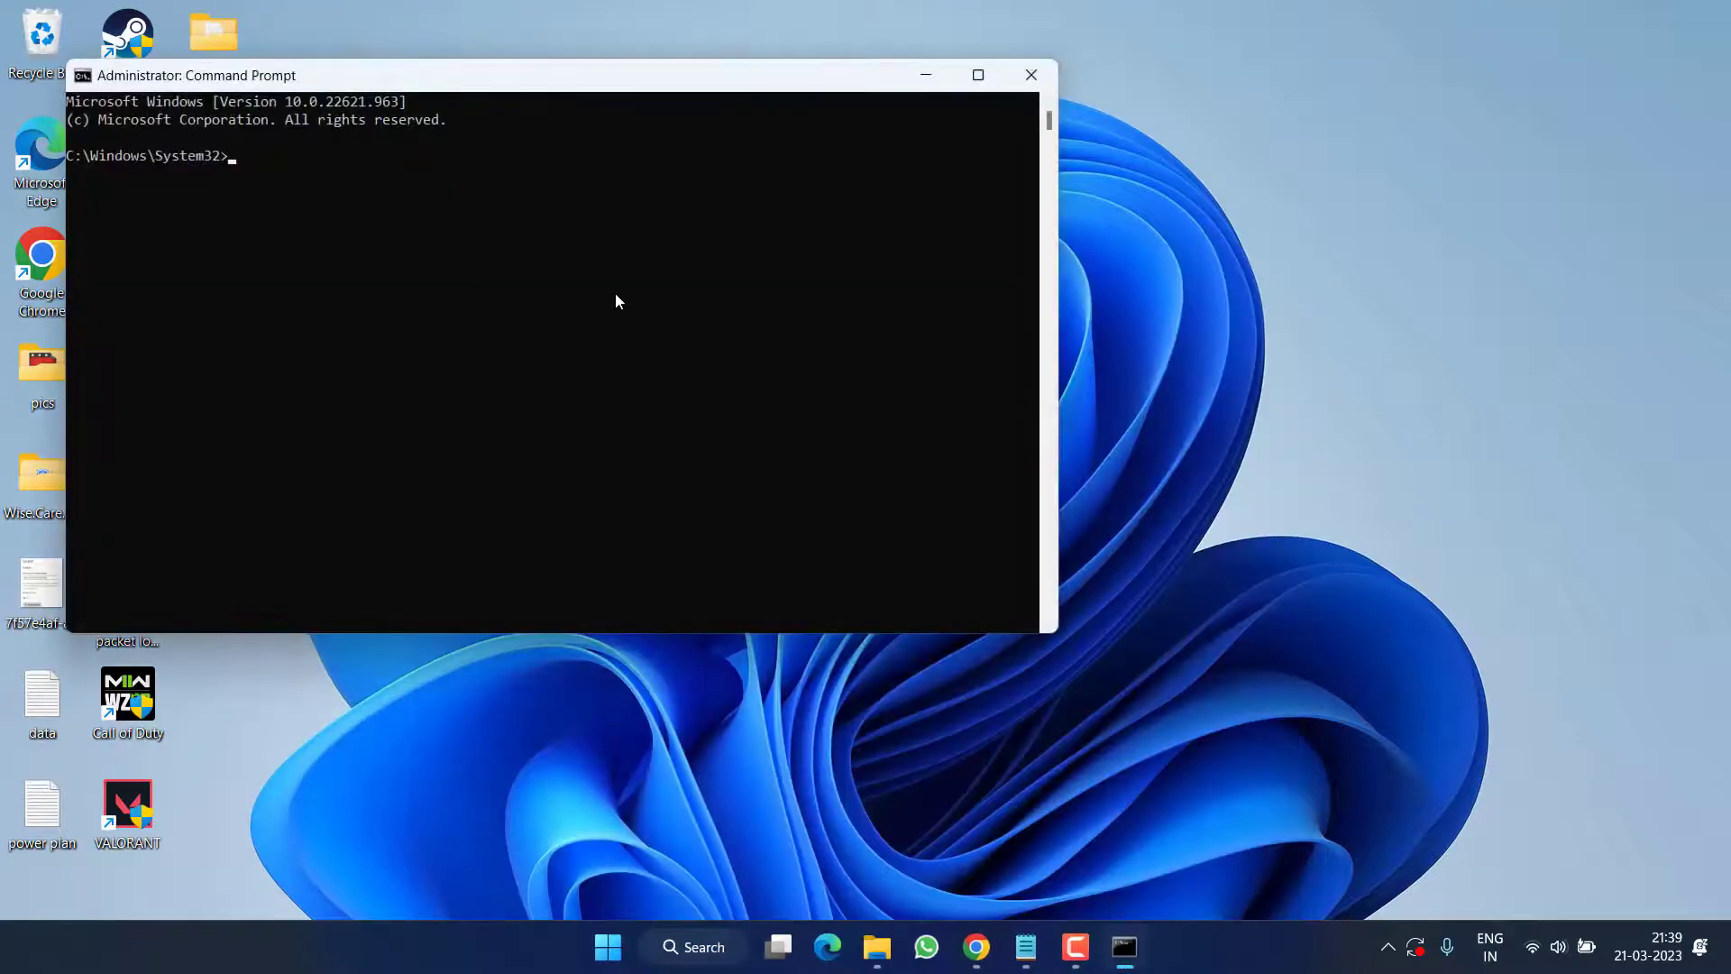
- Copy ipconfig /flushdns from the open Notepad file and run it in the administrator Command Prompt
click(1024, 942)
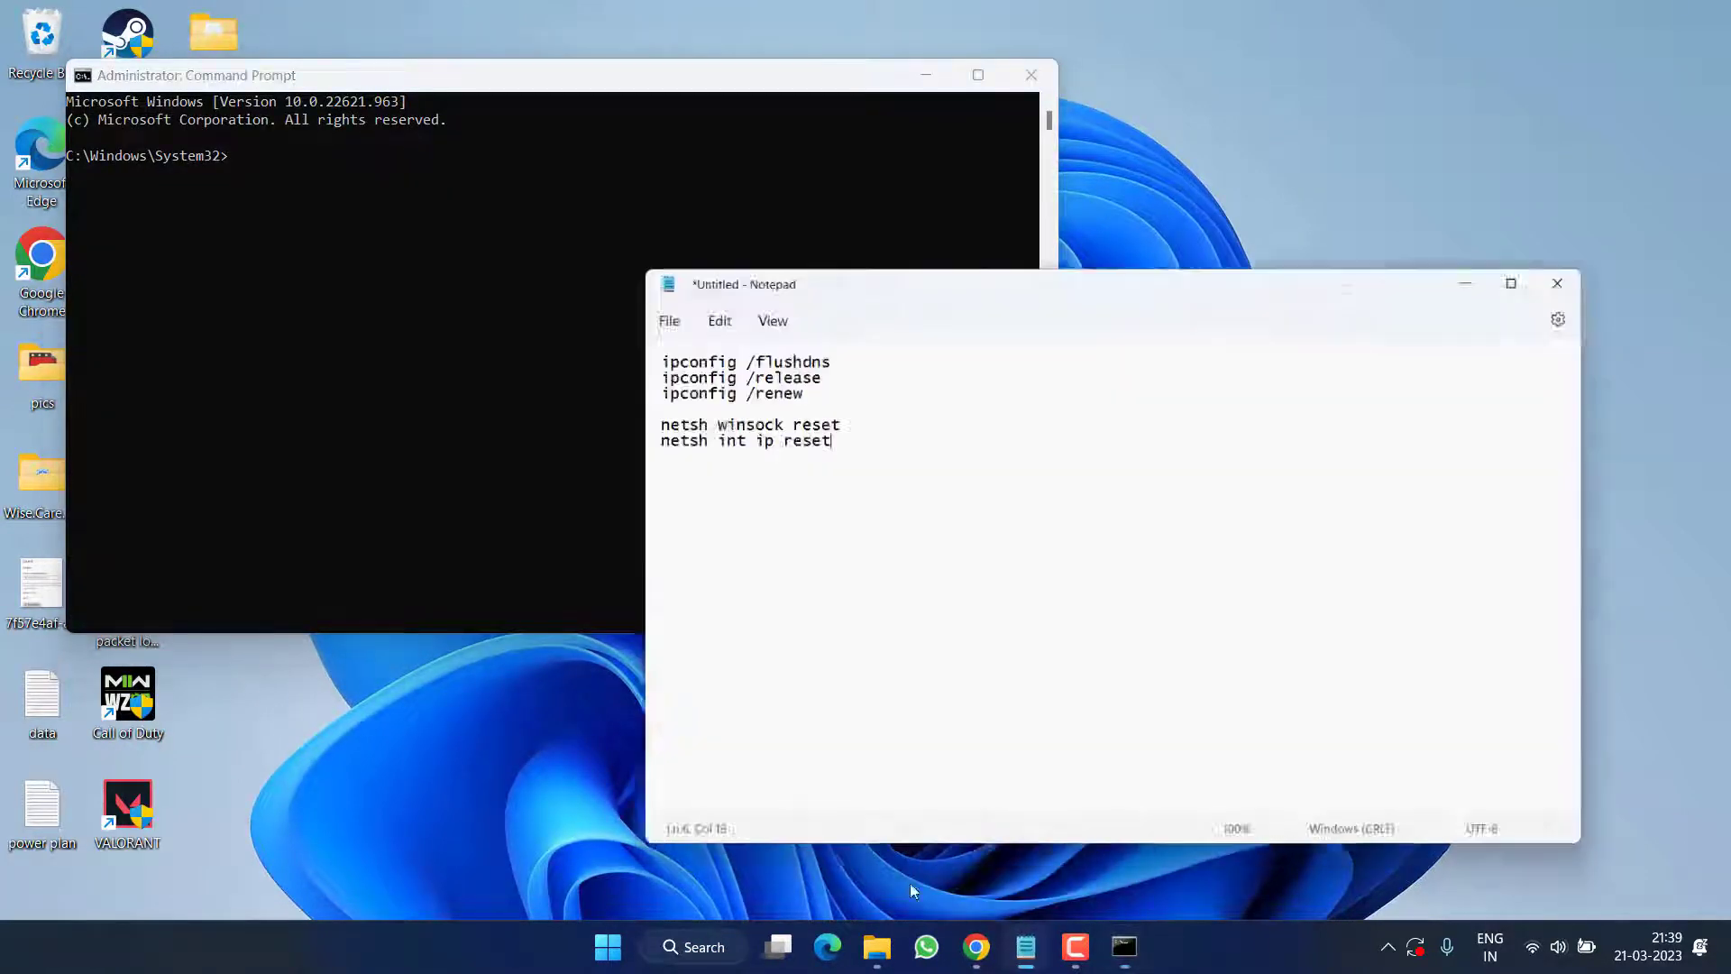
drag(853, 177, 1022, 162)
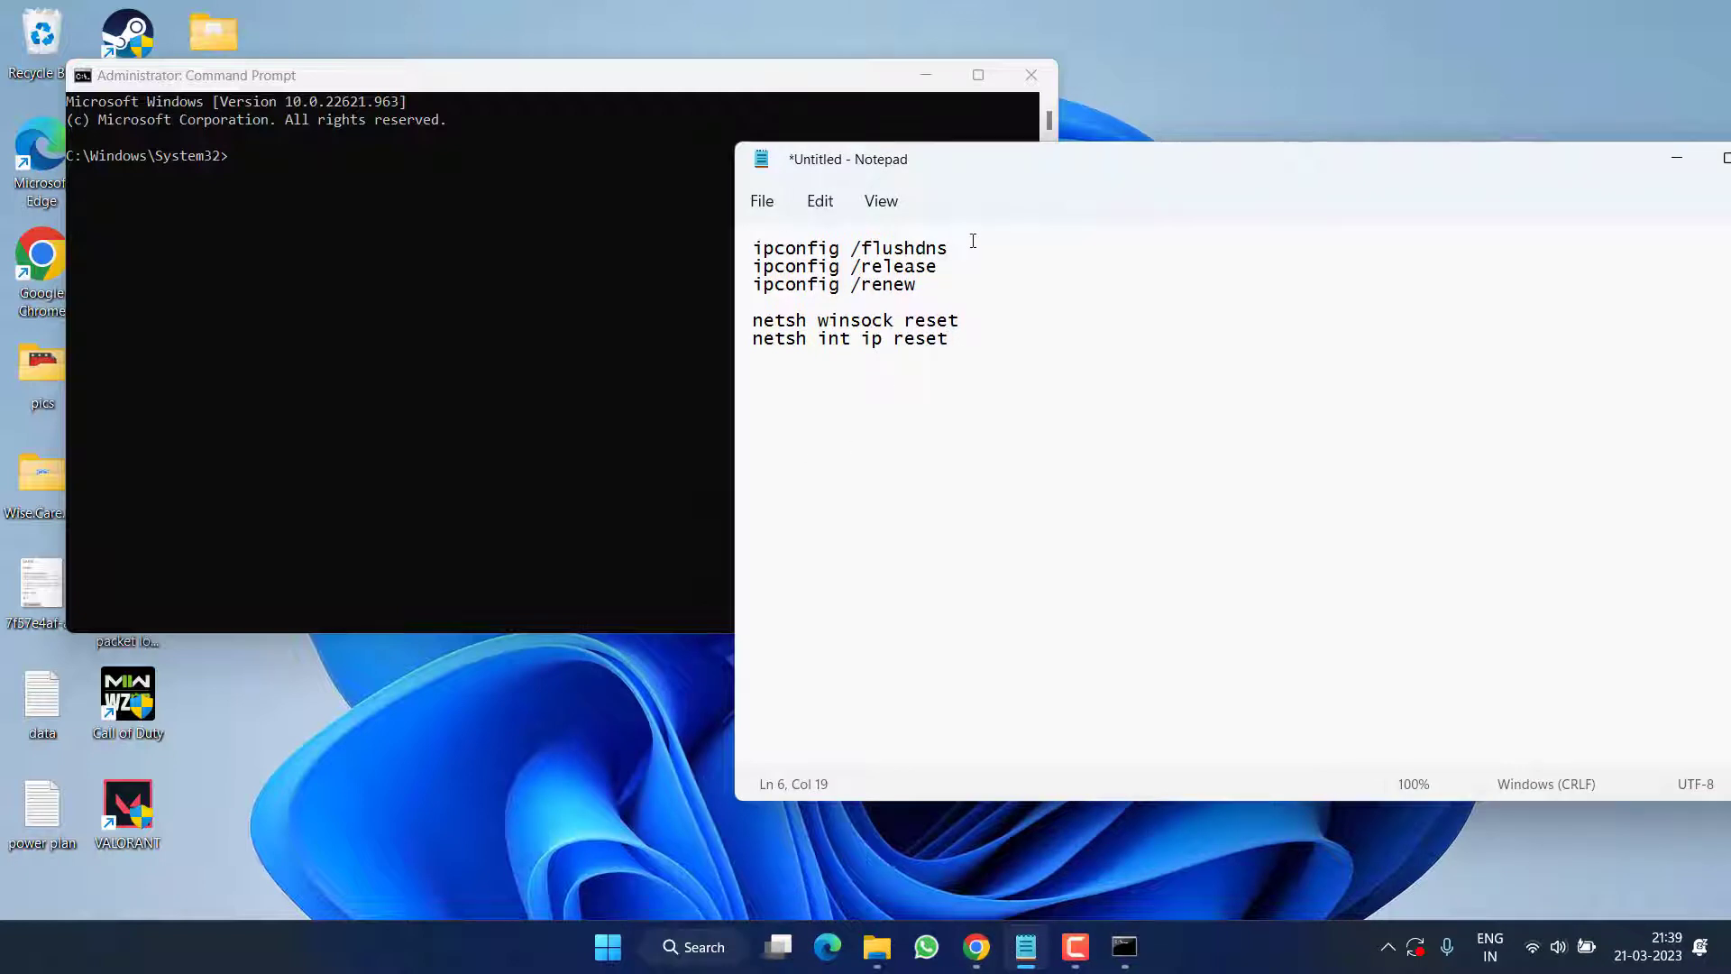
drag(951, 246, 753, 252)
key(ctrl+c)
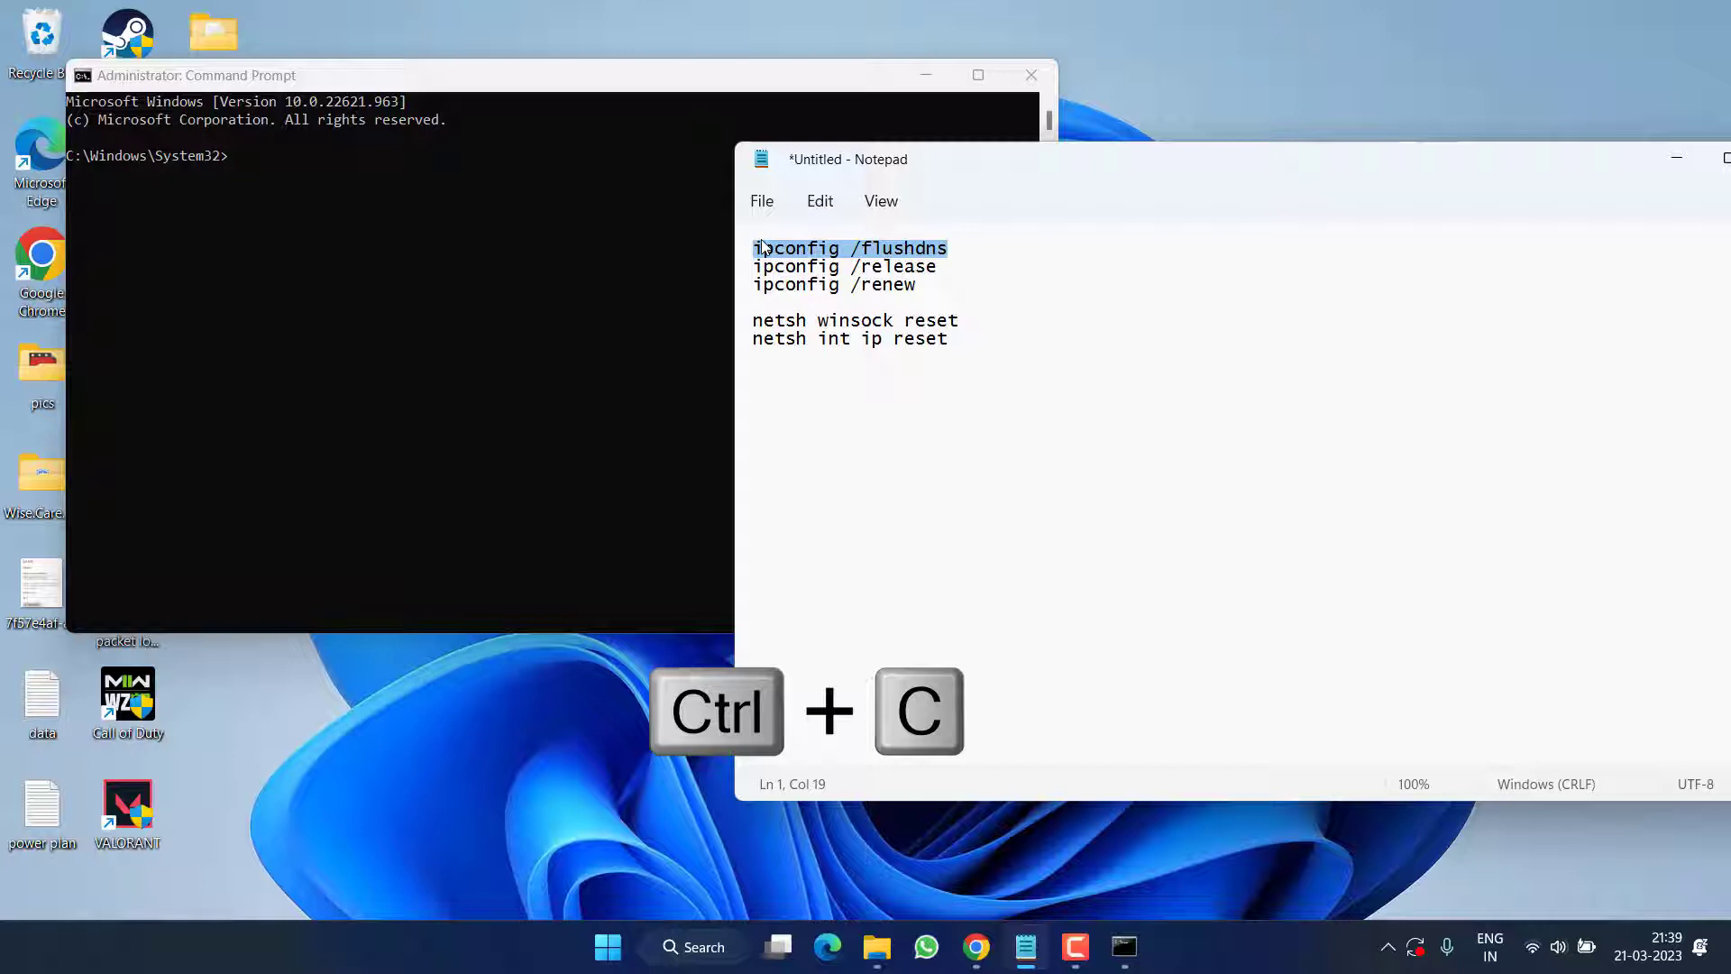
click(236, 162)
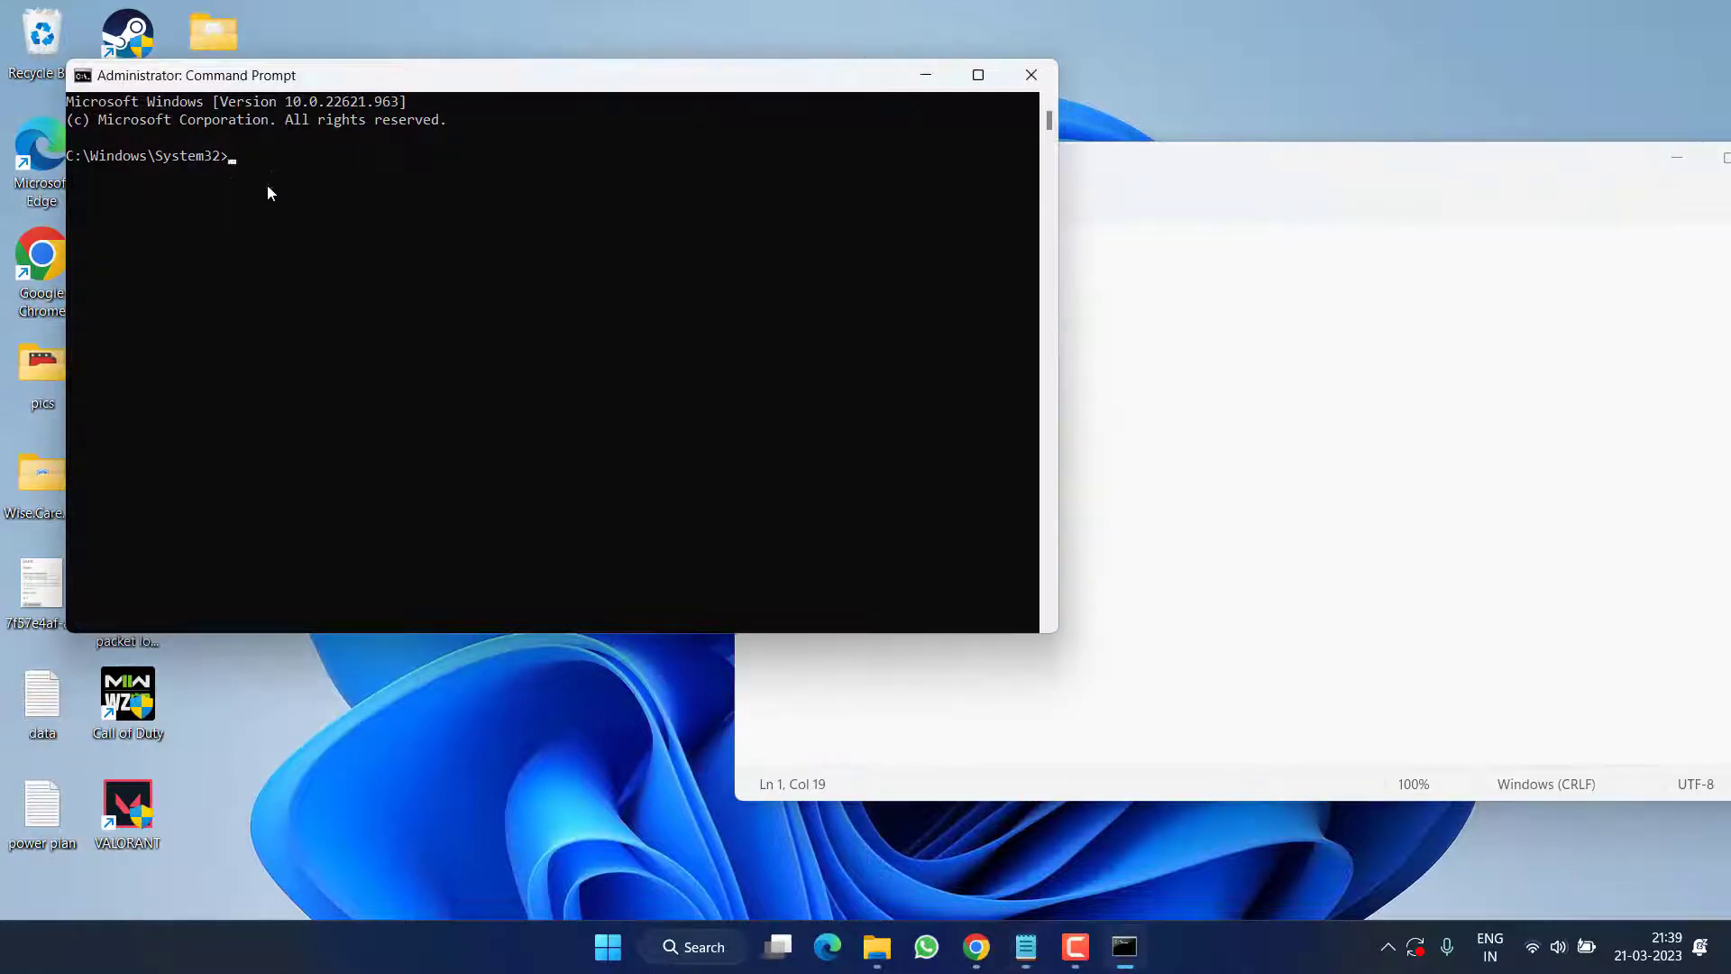
key(ctrl+v)
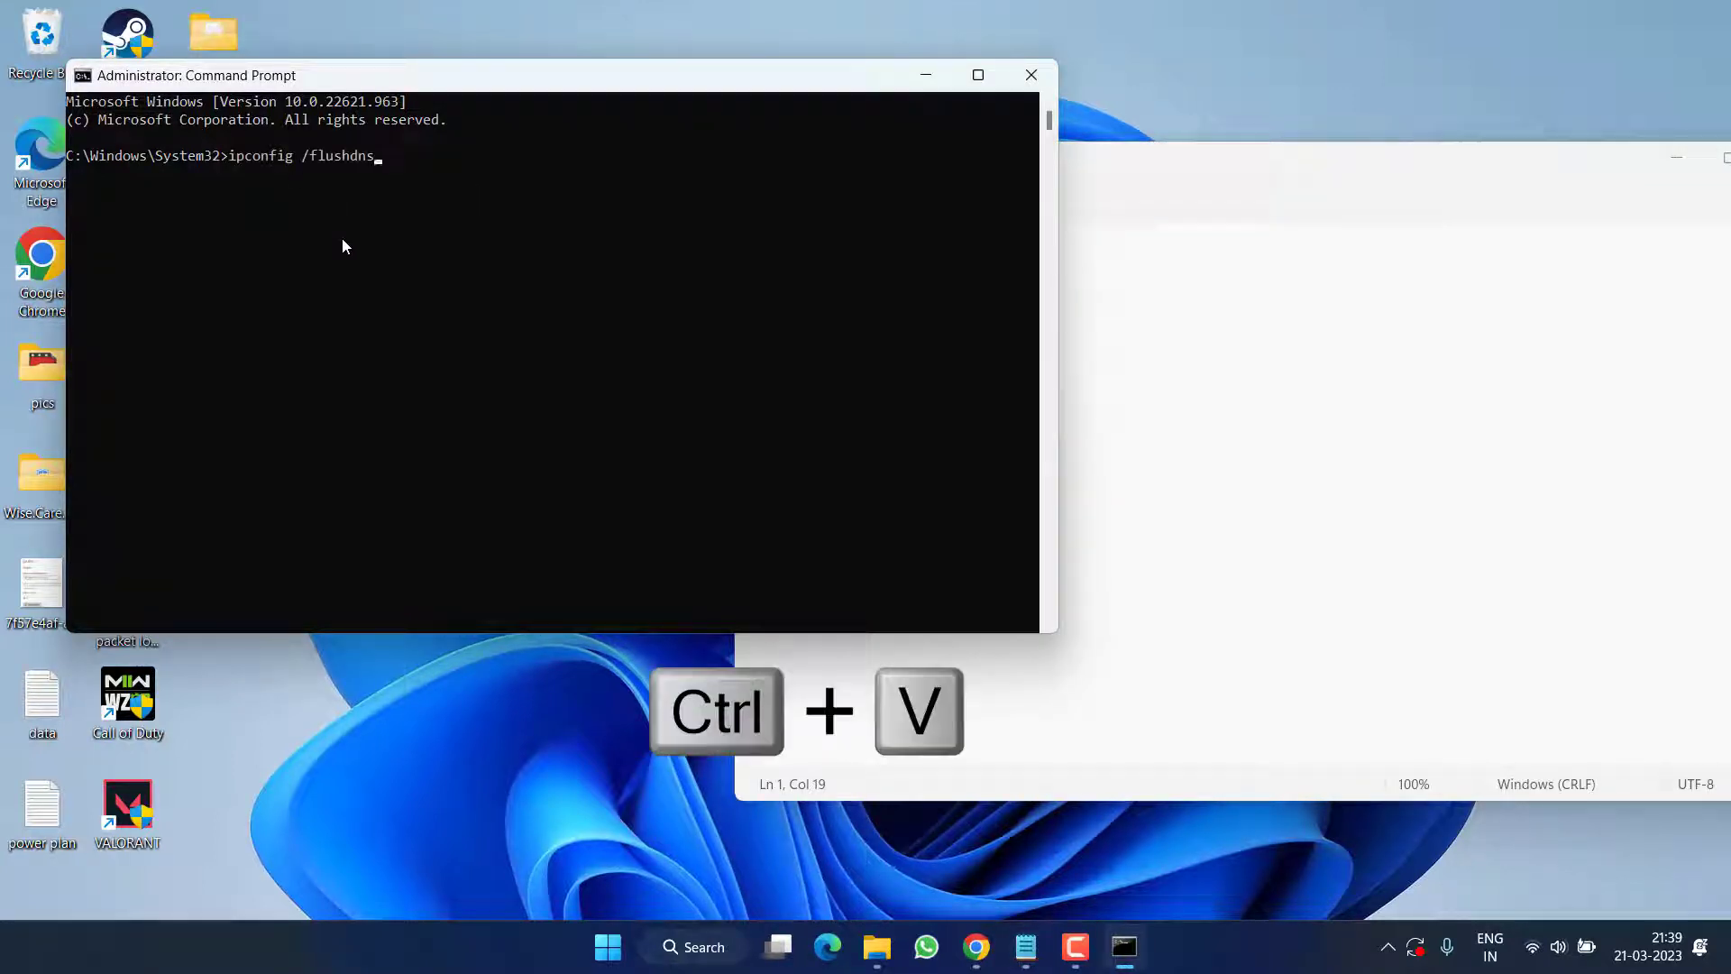
key(Return)
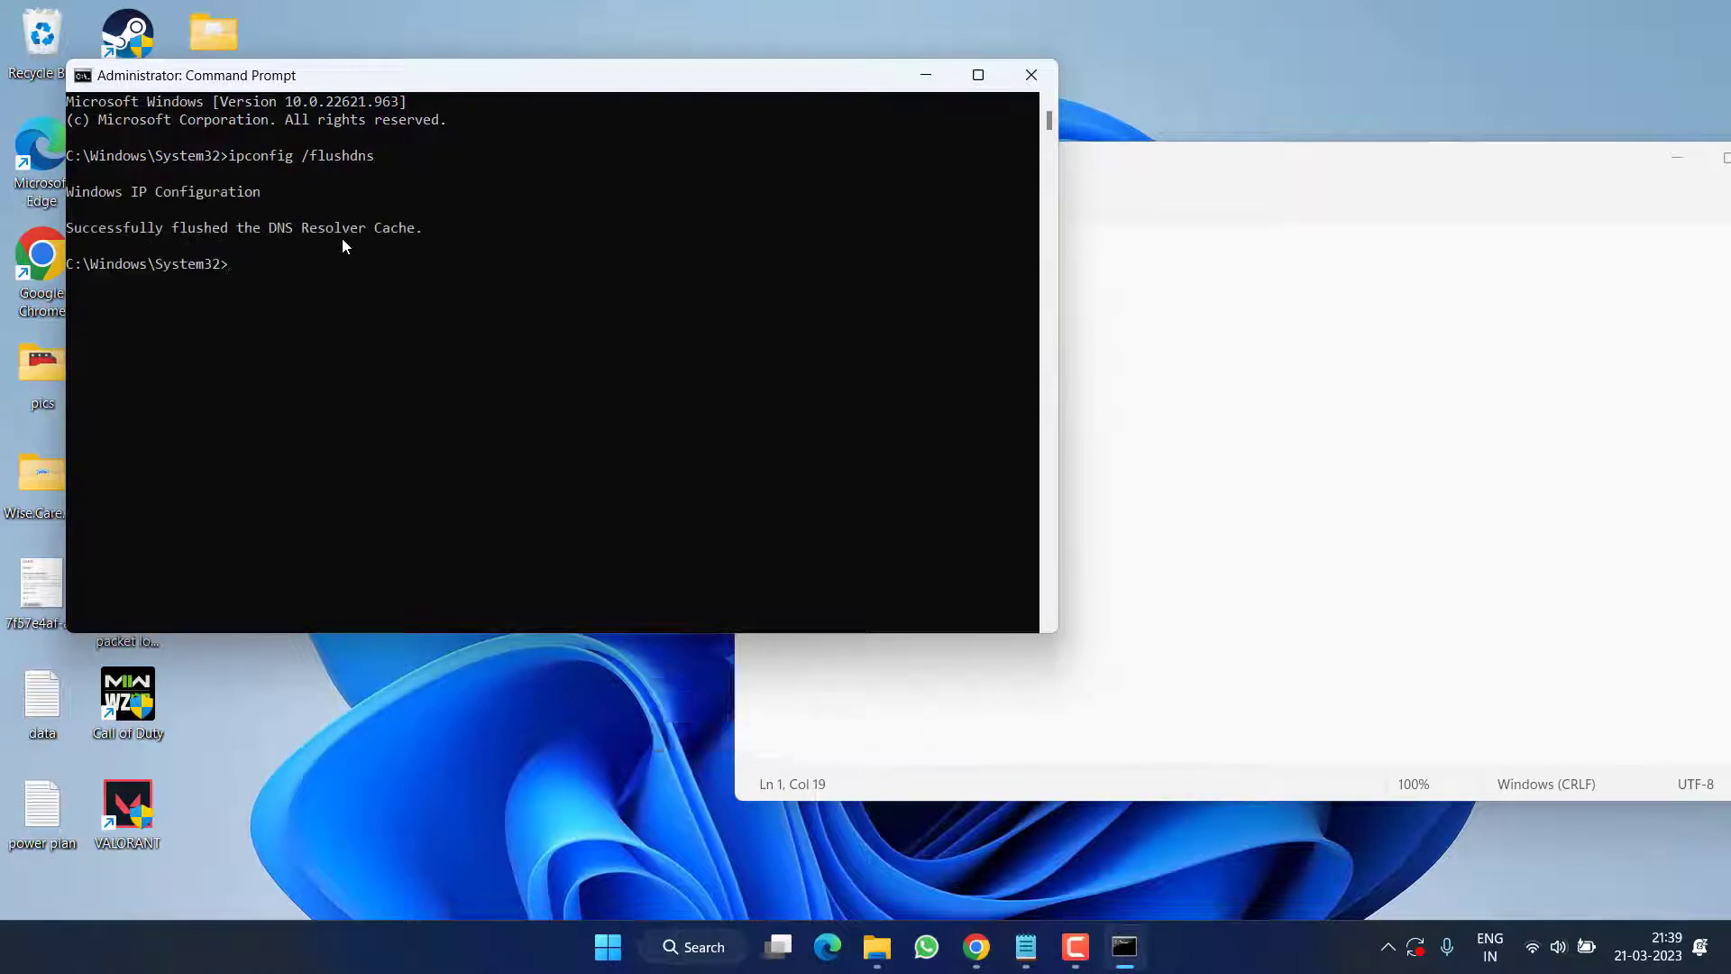
- Copy ipconfig /release from the Notepad file and run it in Command Prompt
click(1256, 661)
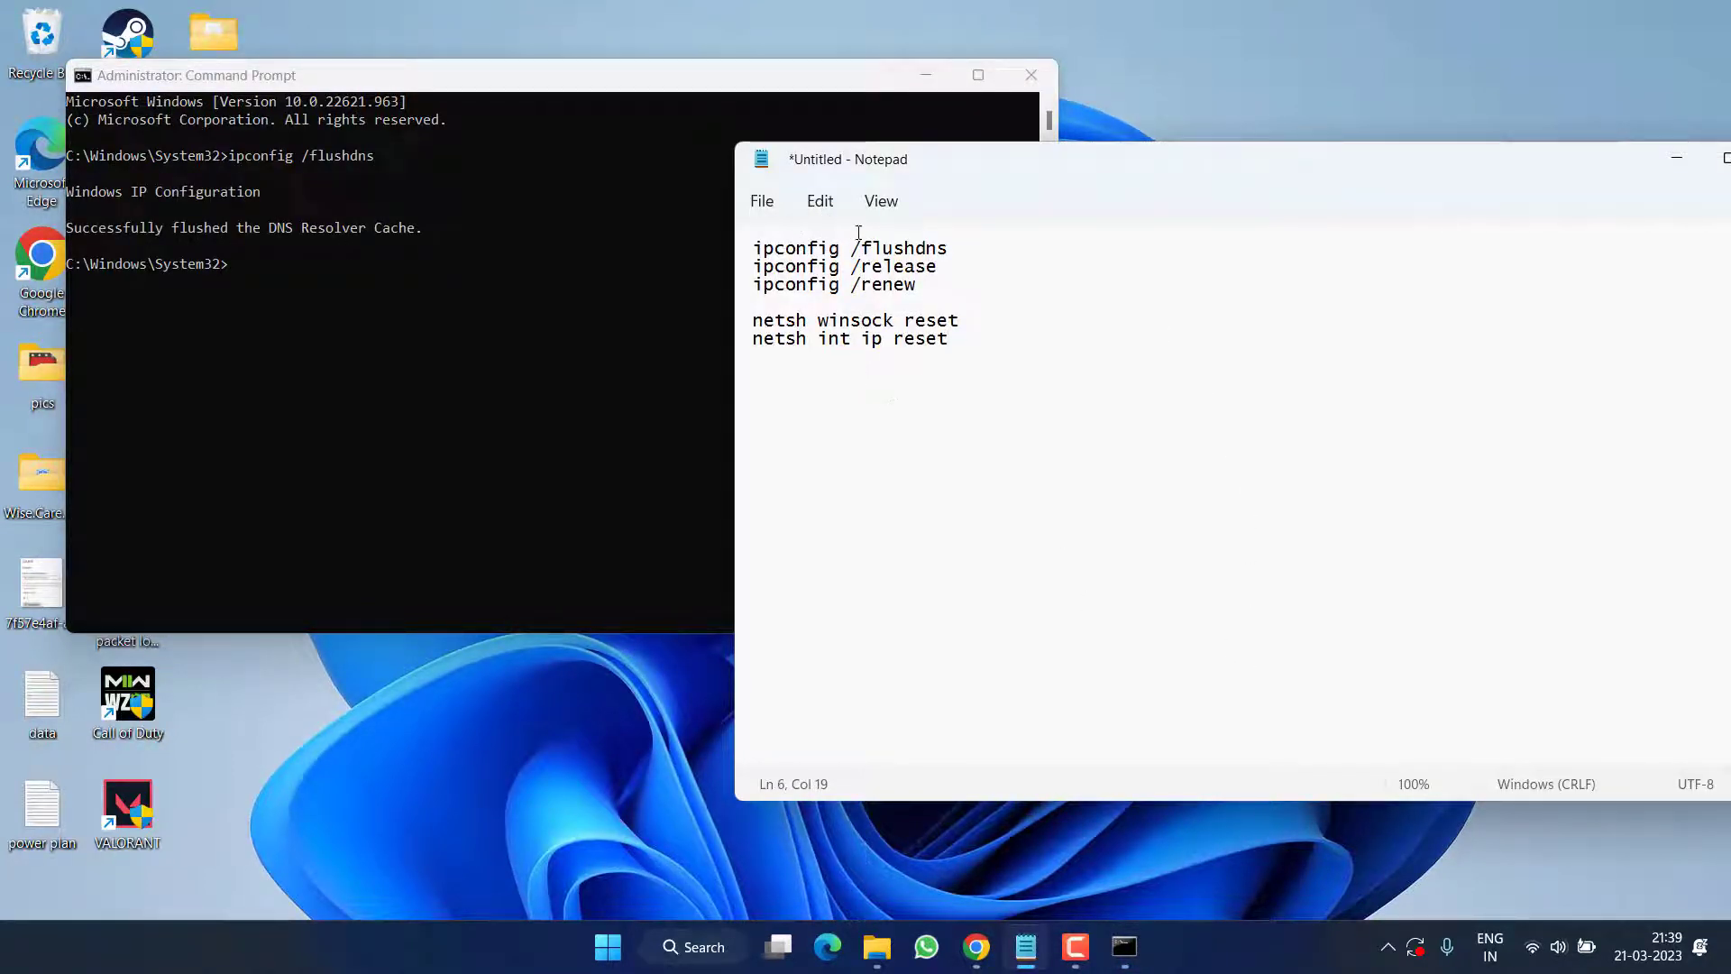
drag(938, 267, 758, 265)
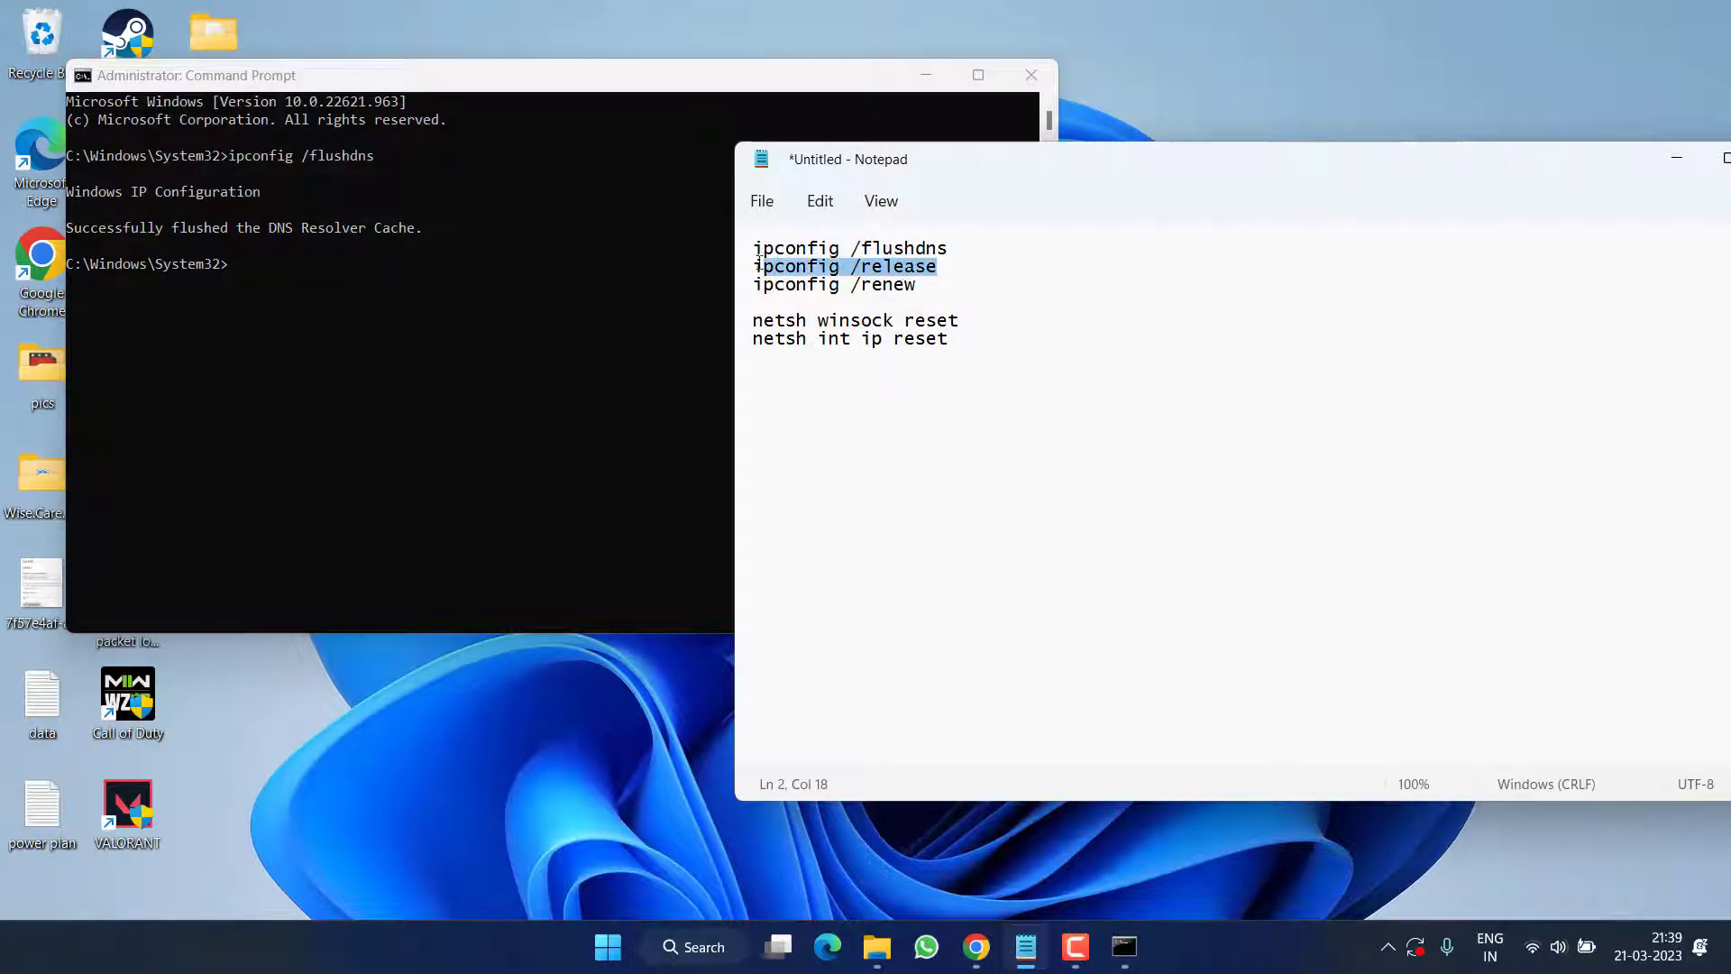
key(ctrl+c)
click(410, 330)
right_click(409, 330)
key(Return)
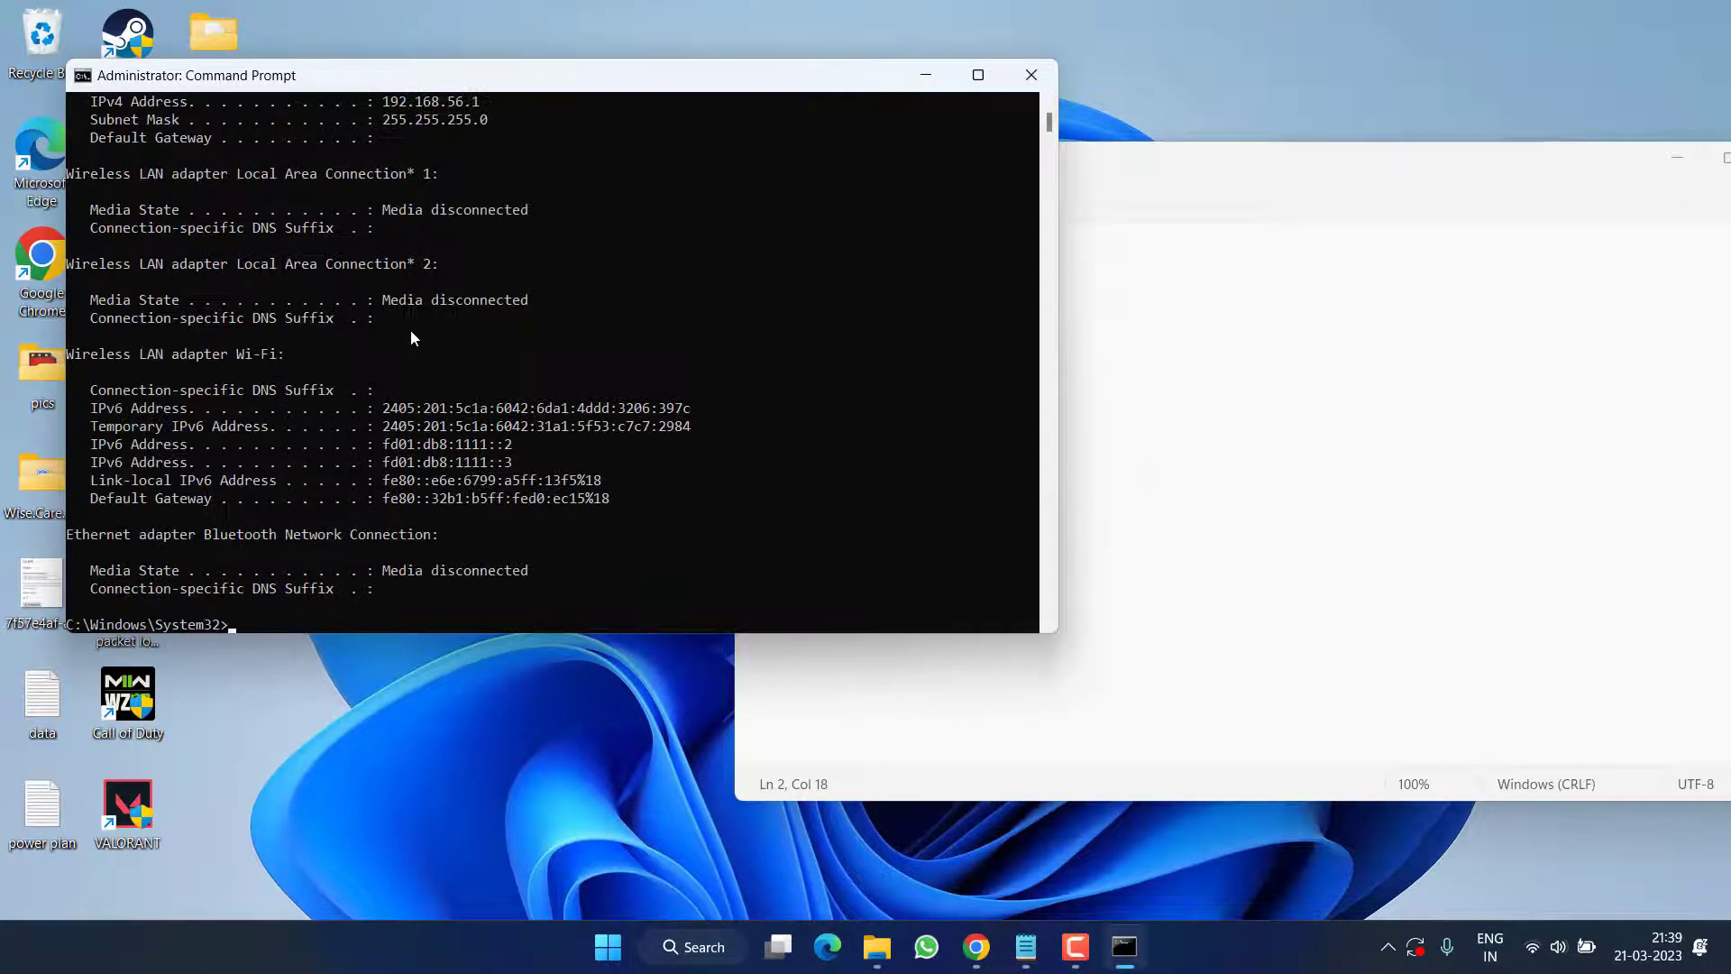
- Copy netsh winsock reset from the Notepad file and run it in Command Prompt
click(1082, 541)
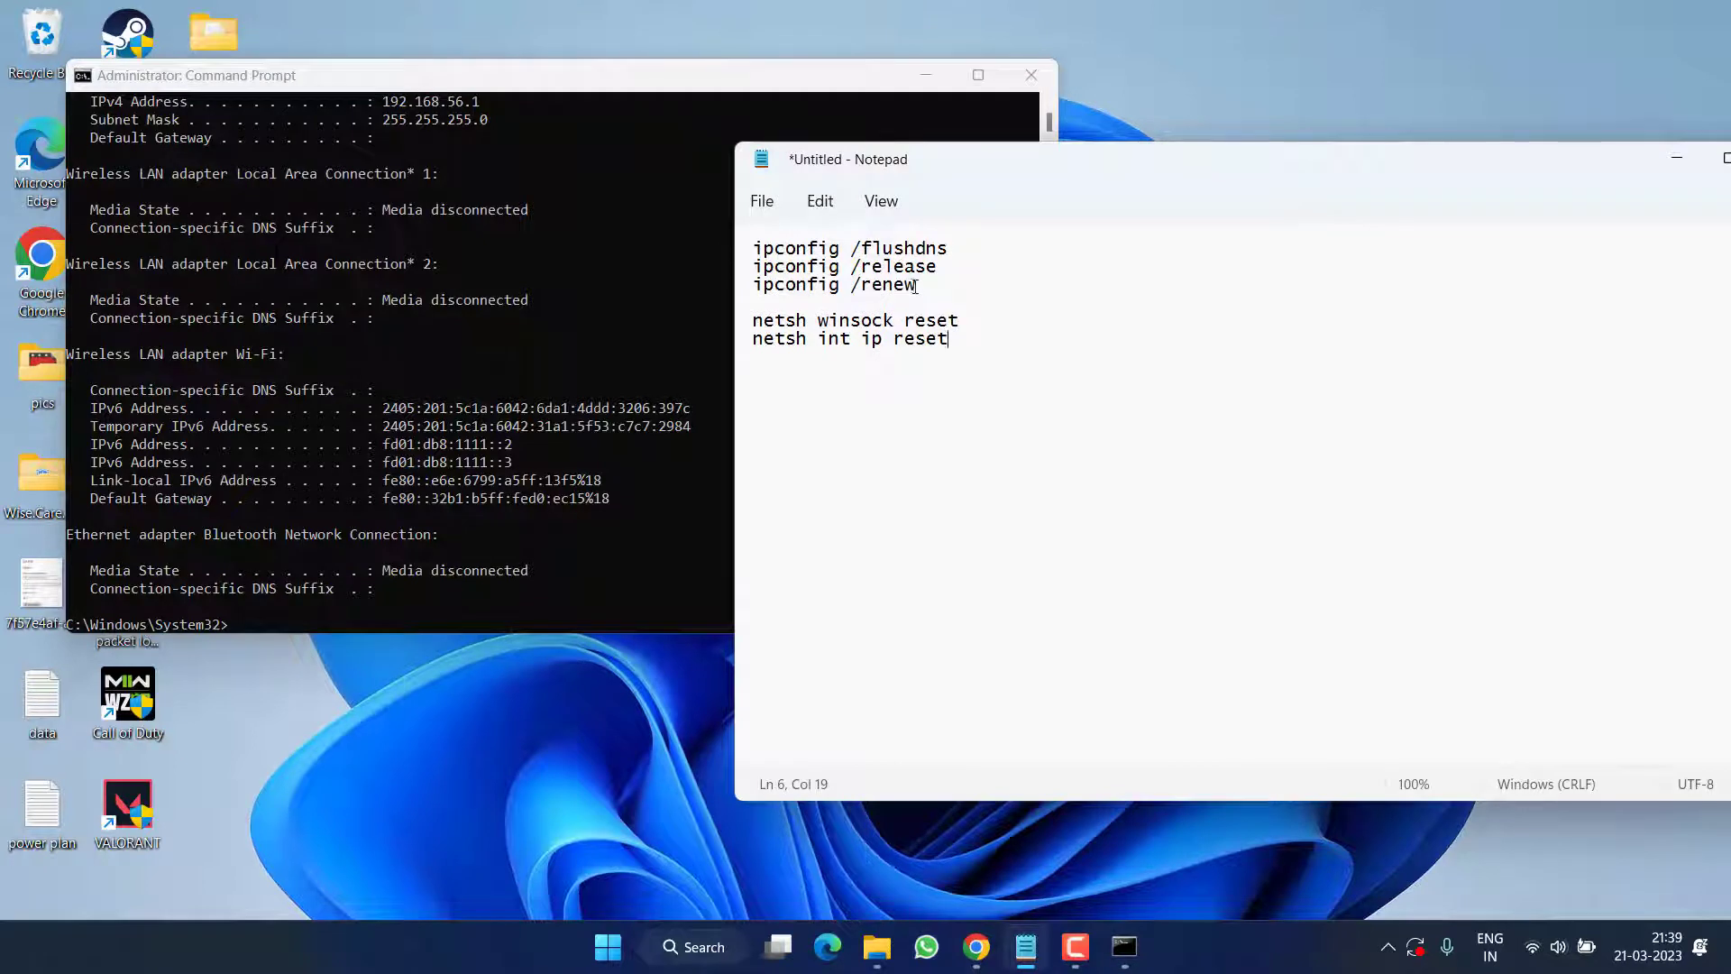
drag(916, 284, 754, 266)
click(905, 321)
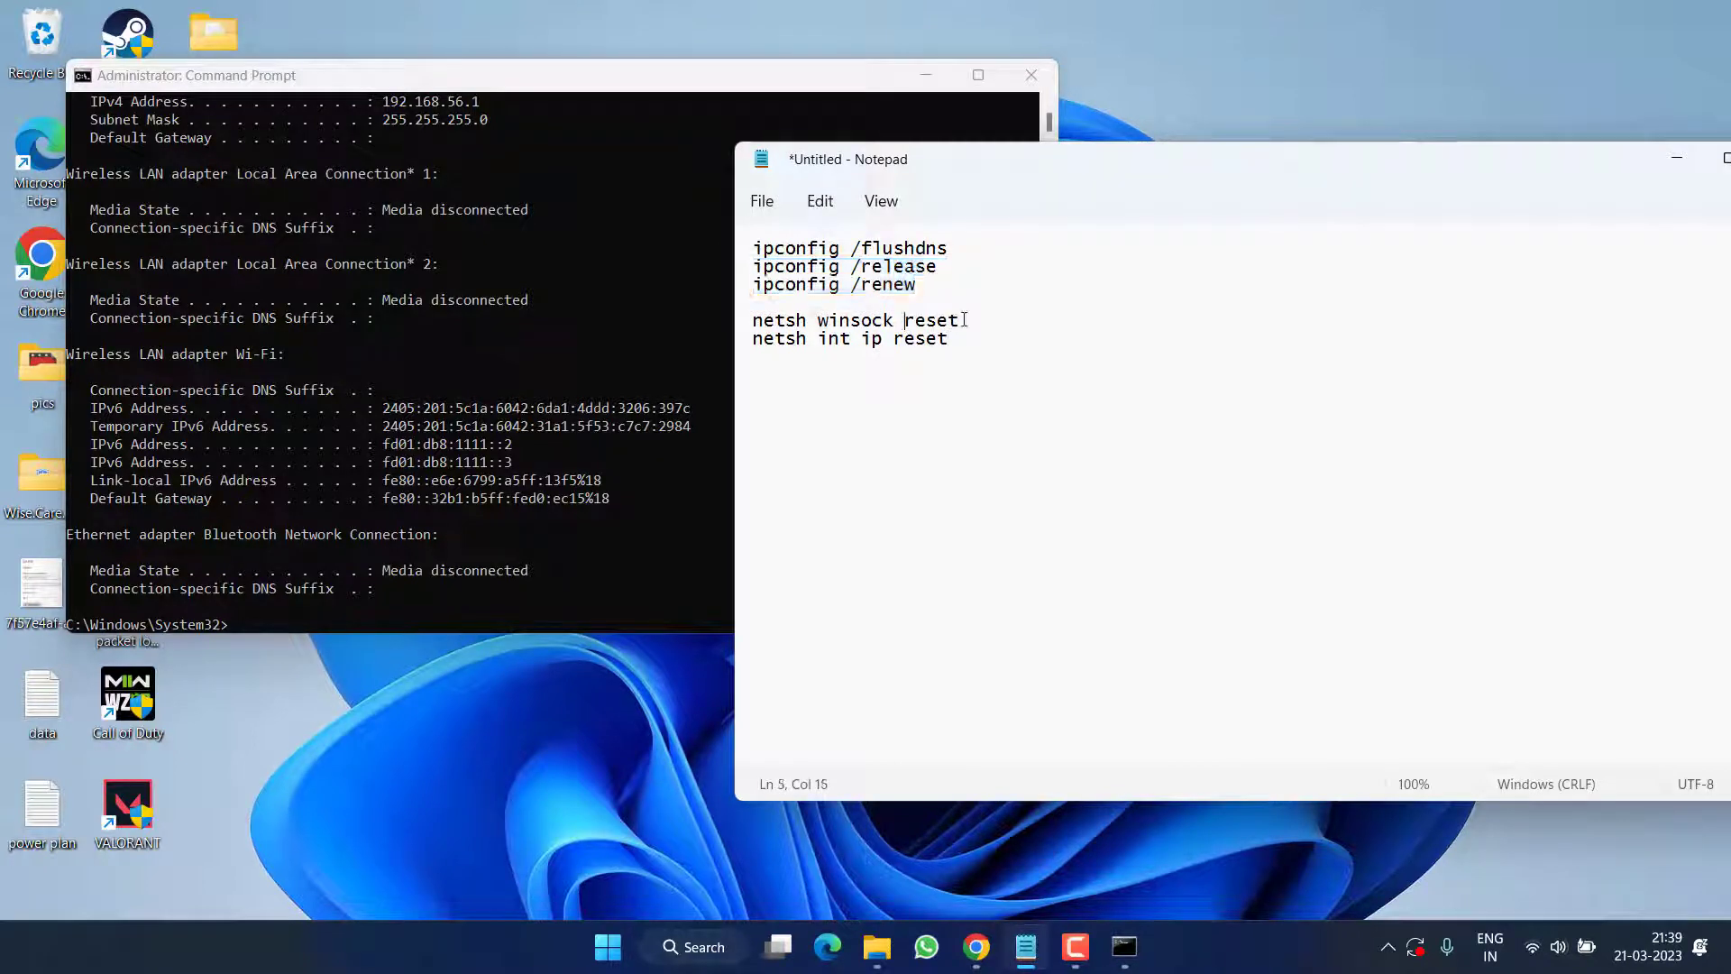
drag(964, 320, 744, 320)
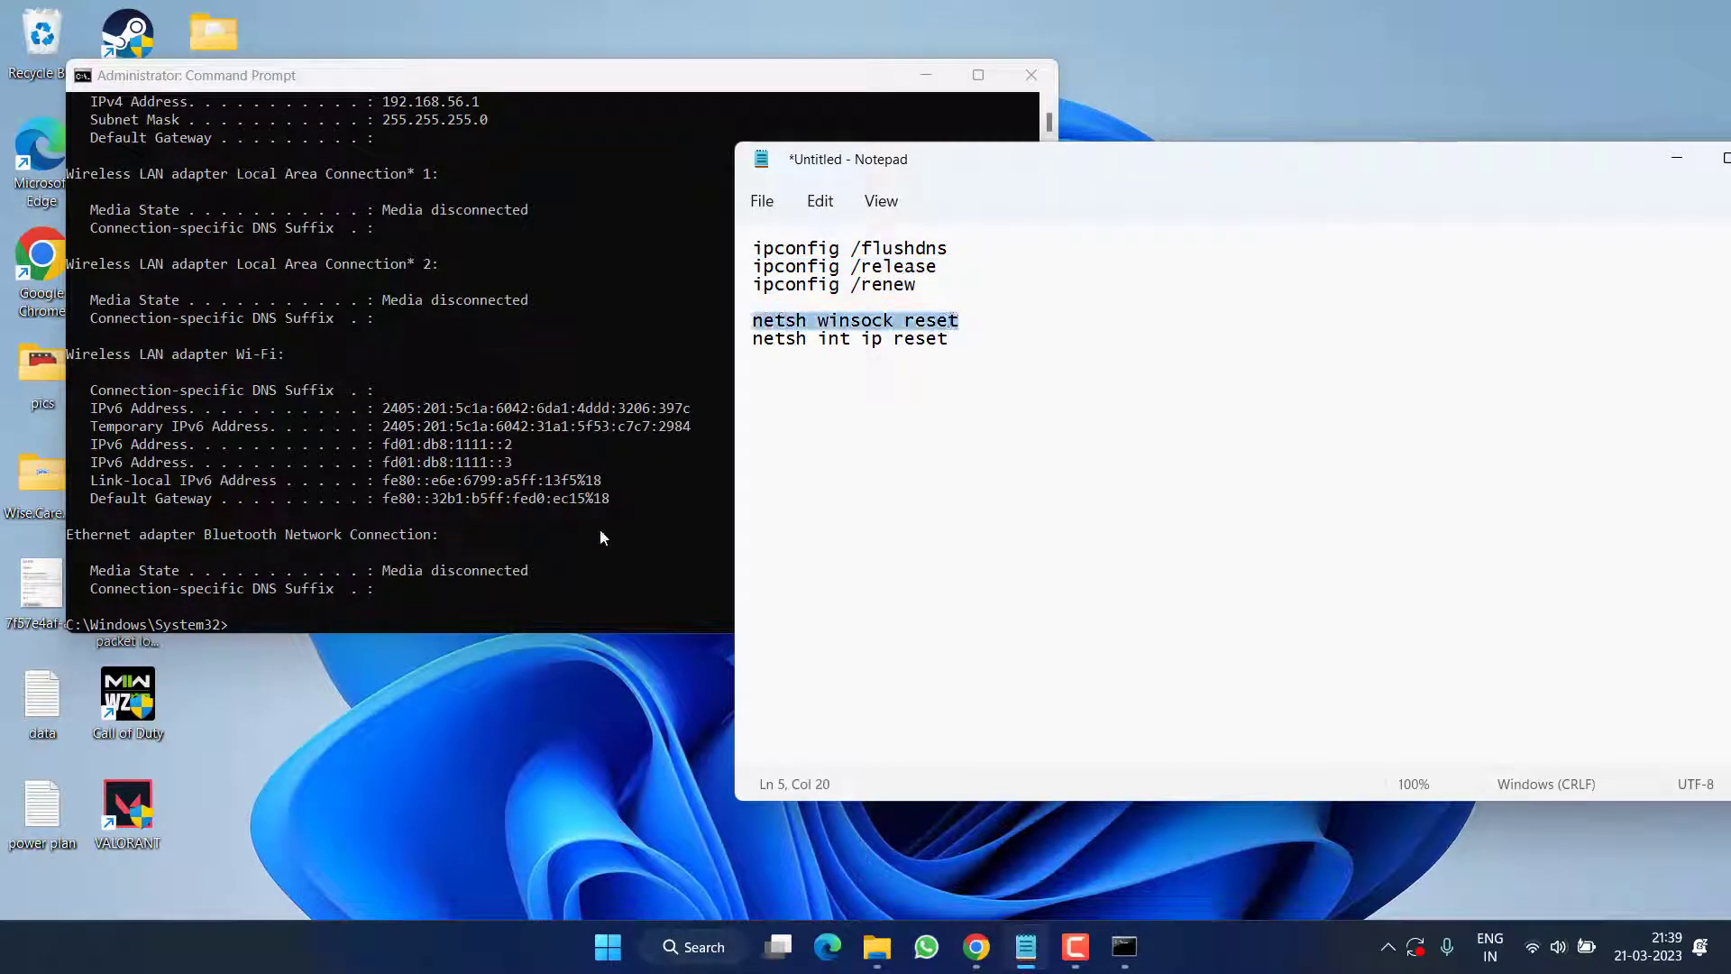
click(329, 624)
right_click(331, 618)
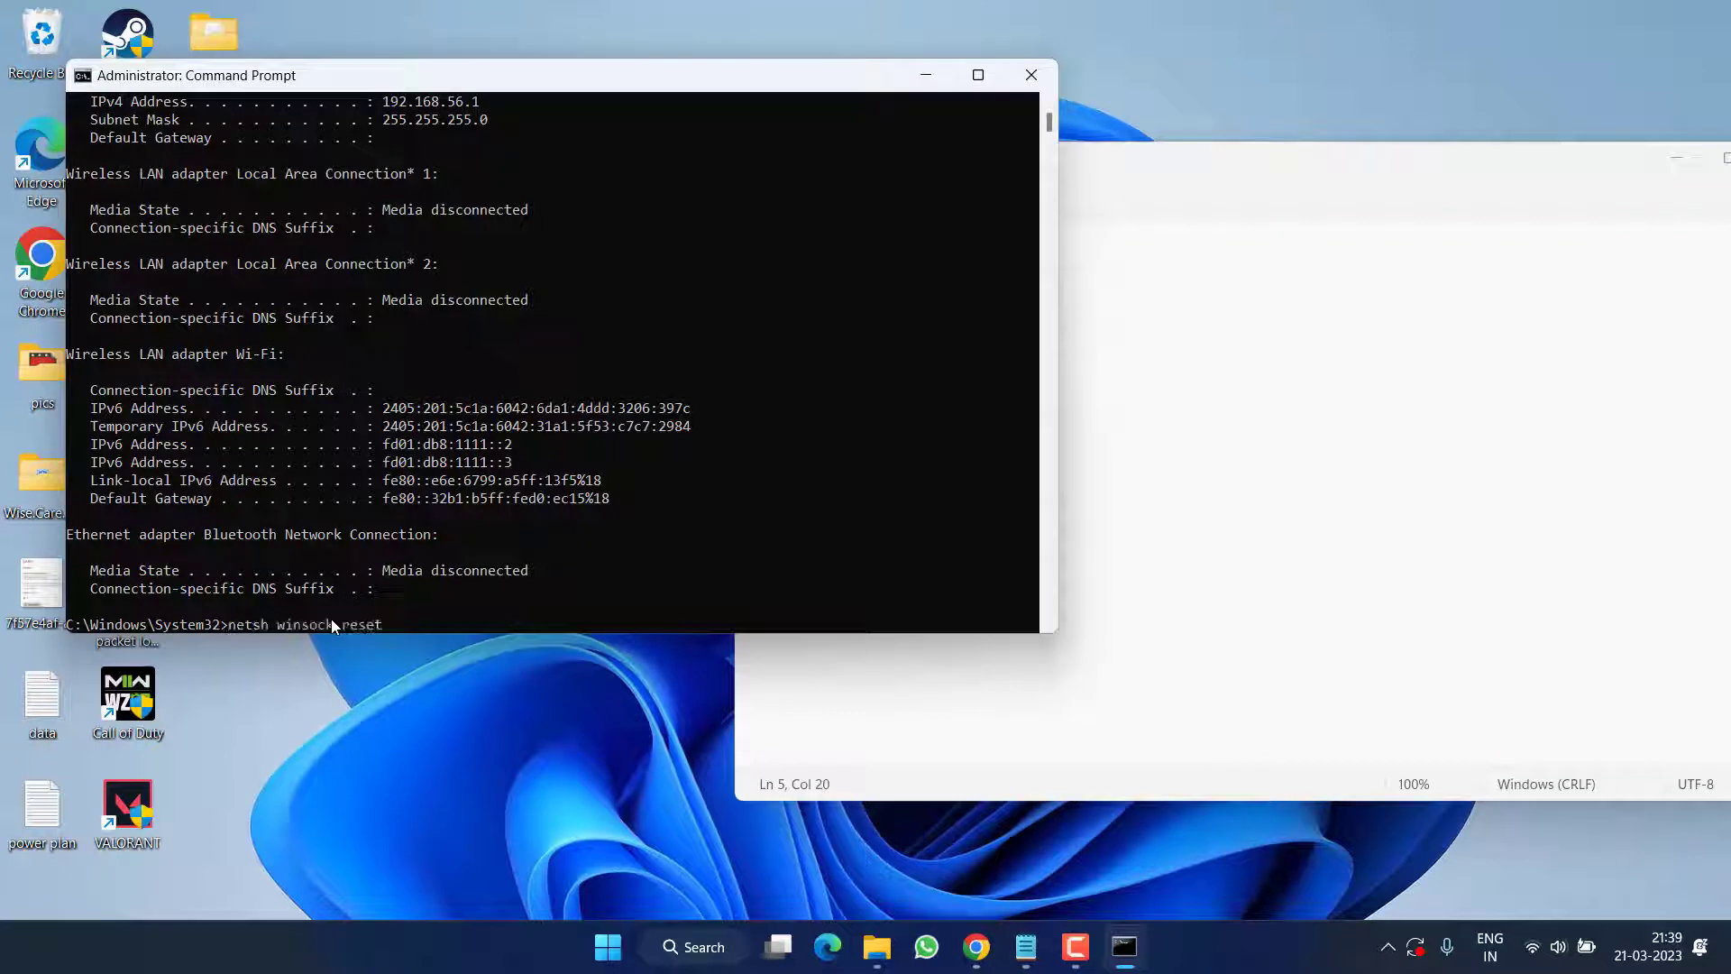
key(Return)
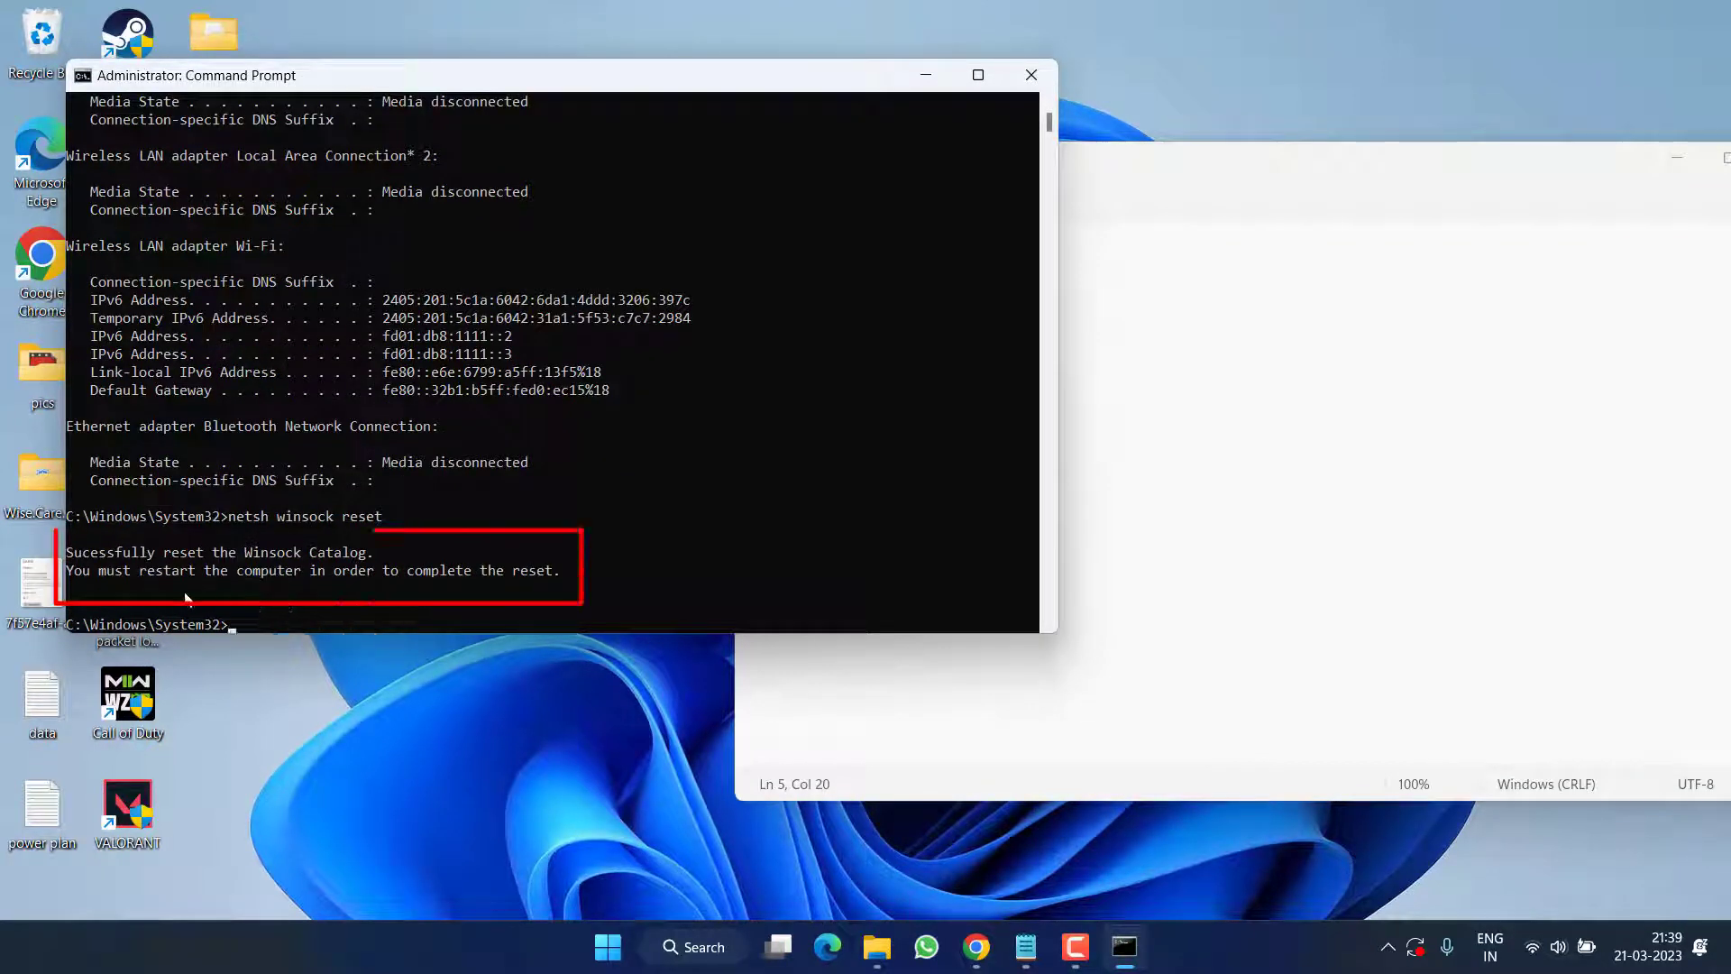
- Close the administrator Command Prompt and the Notepad file with the network commands
click(1049, 80)
drag(1309, 162, 1004, 147)
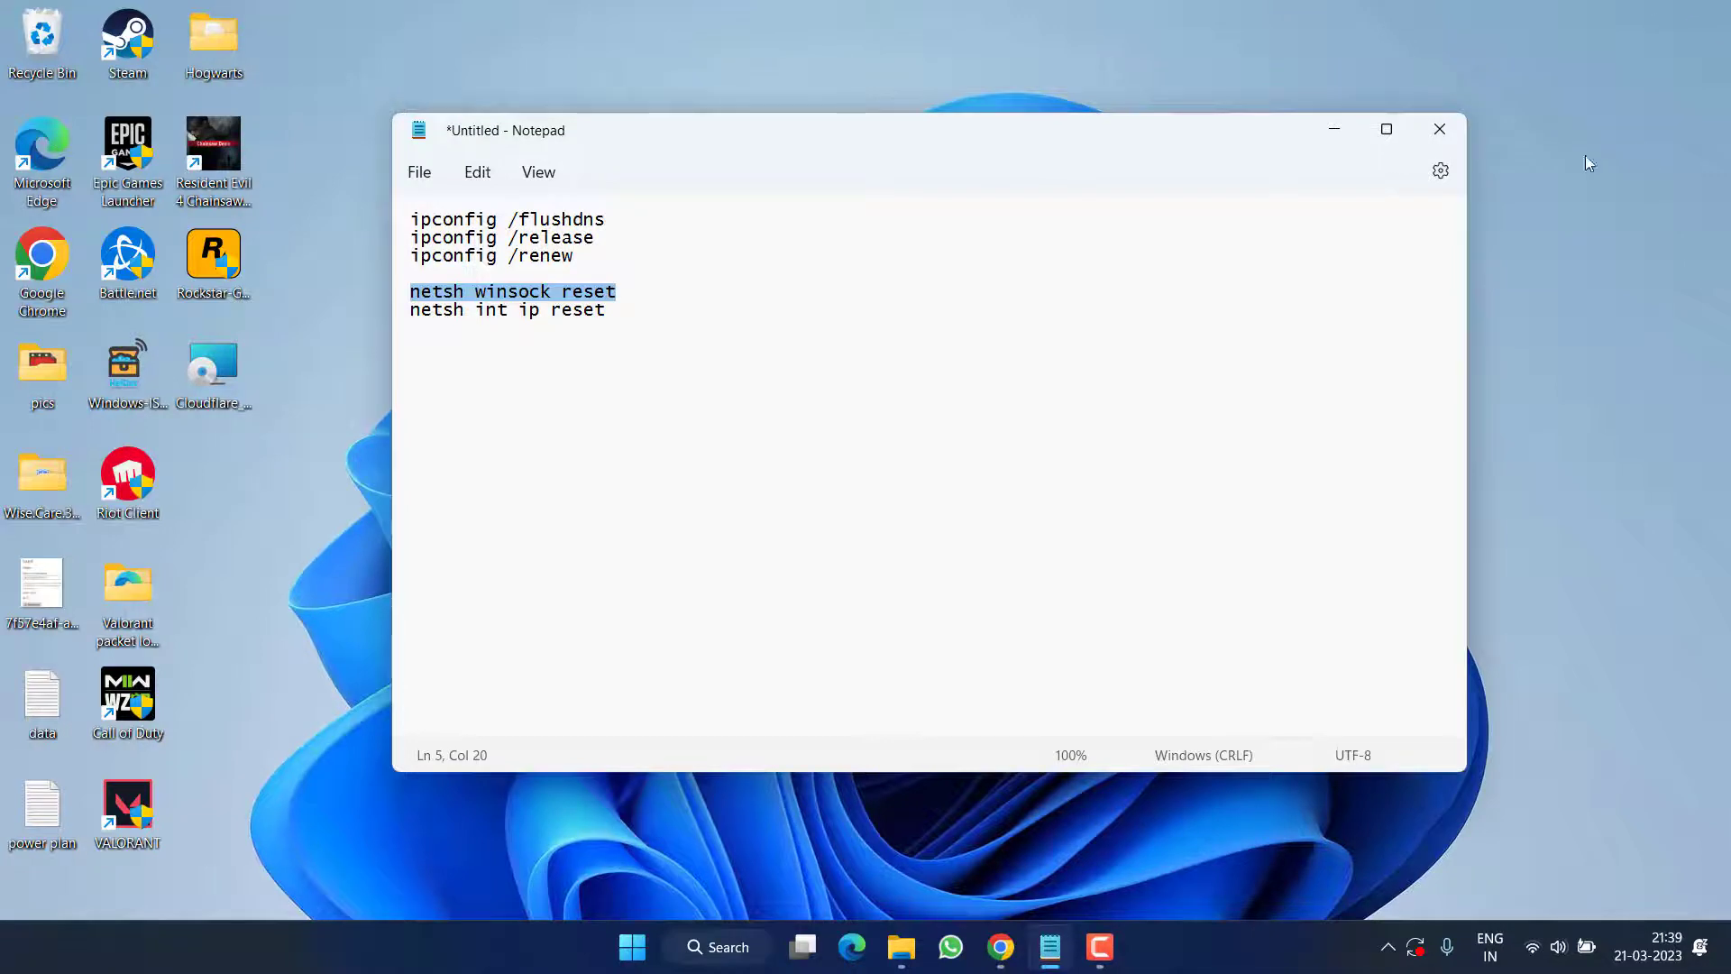
click(1438, 129)
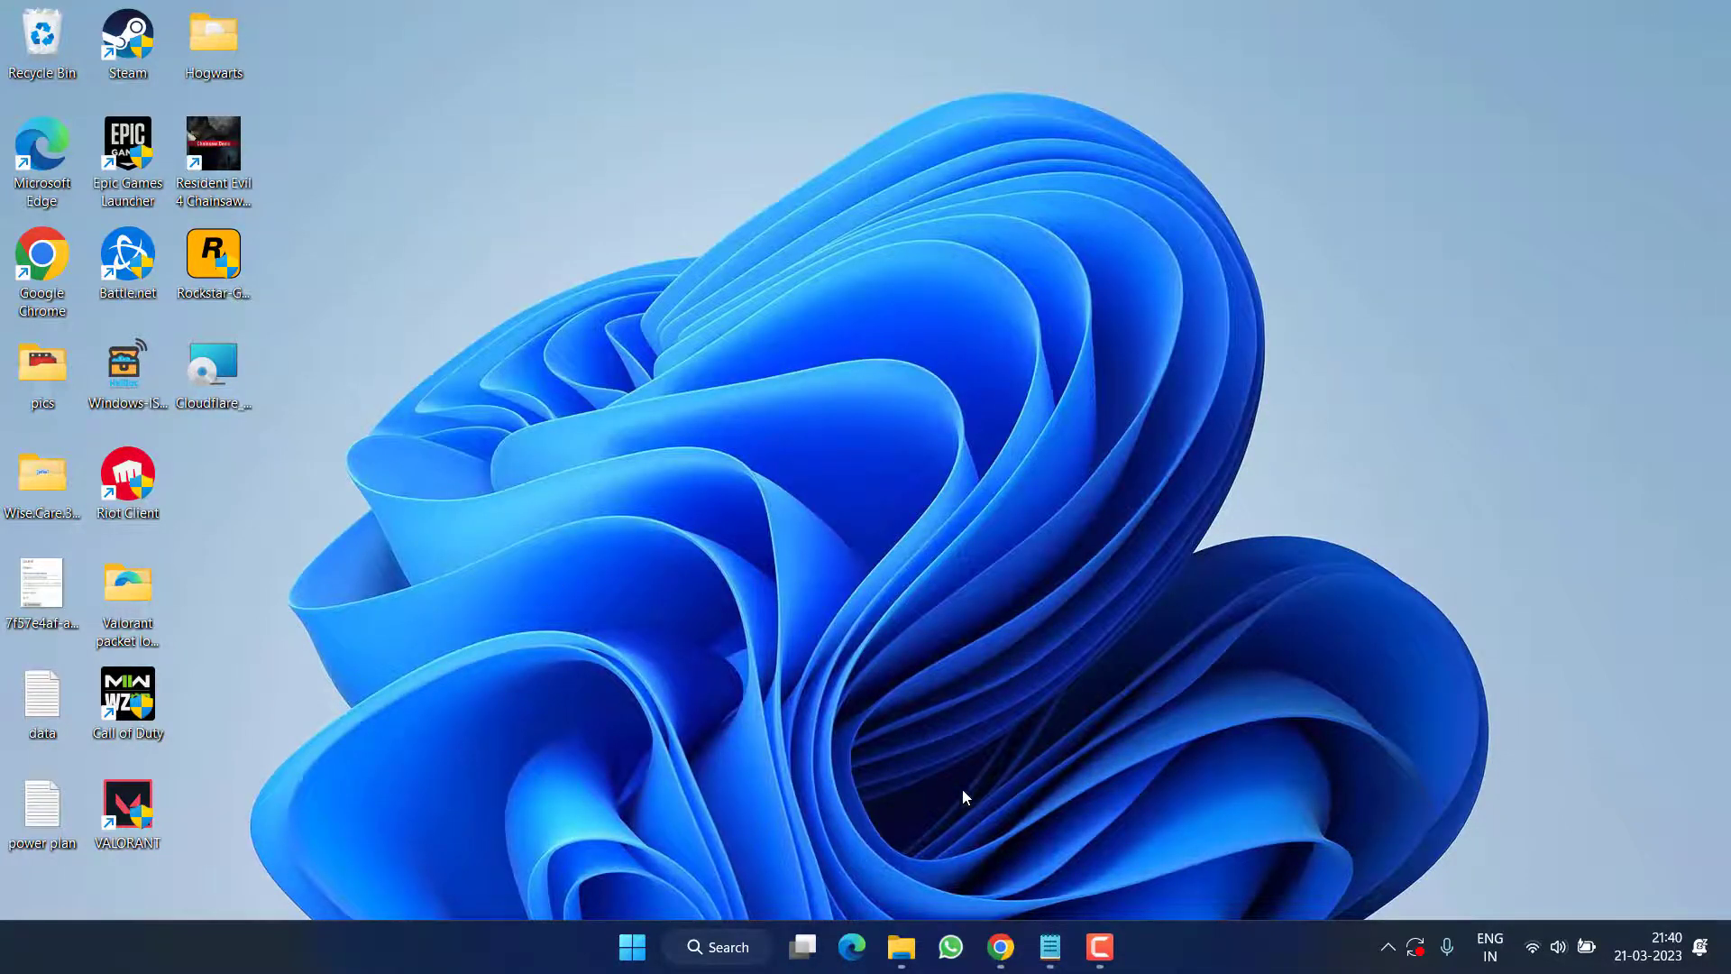
- Review the NordVPN and Urban VPN websites in Chrome as VPN options, and return to the desktop
click(1000, 946)
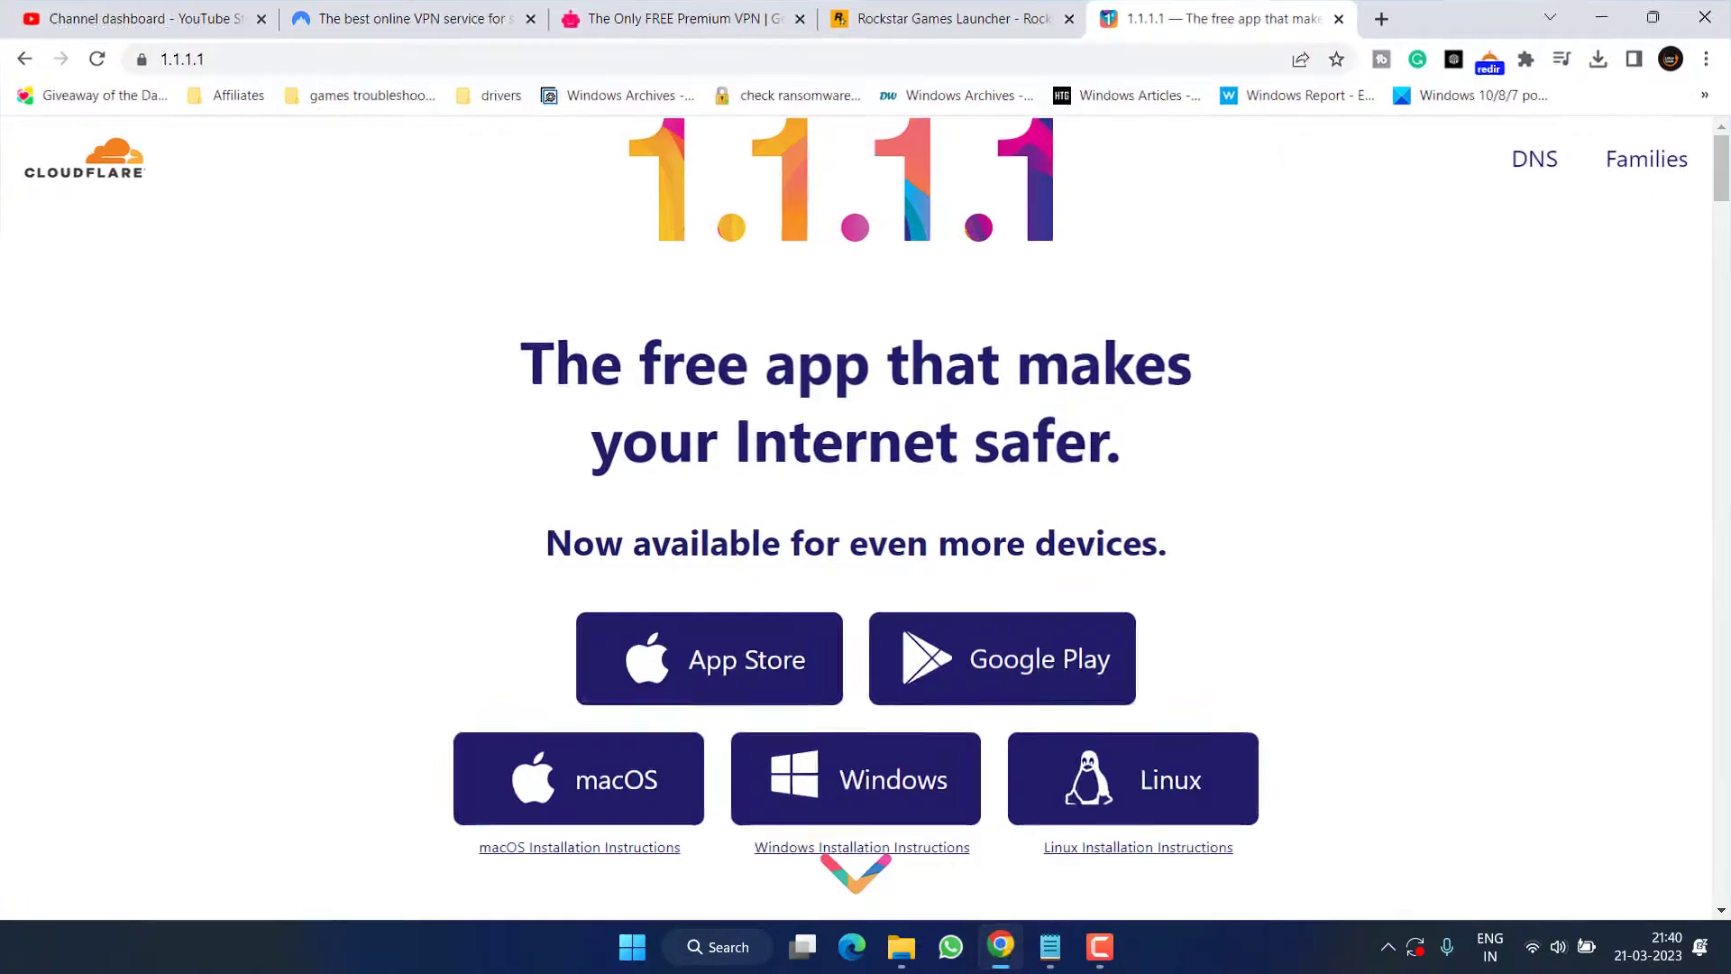
click(436, 7)
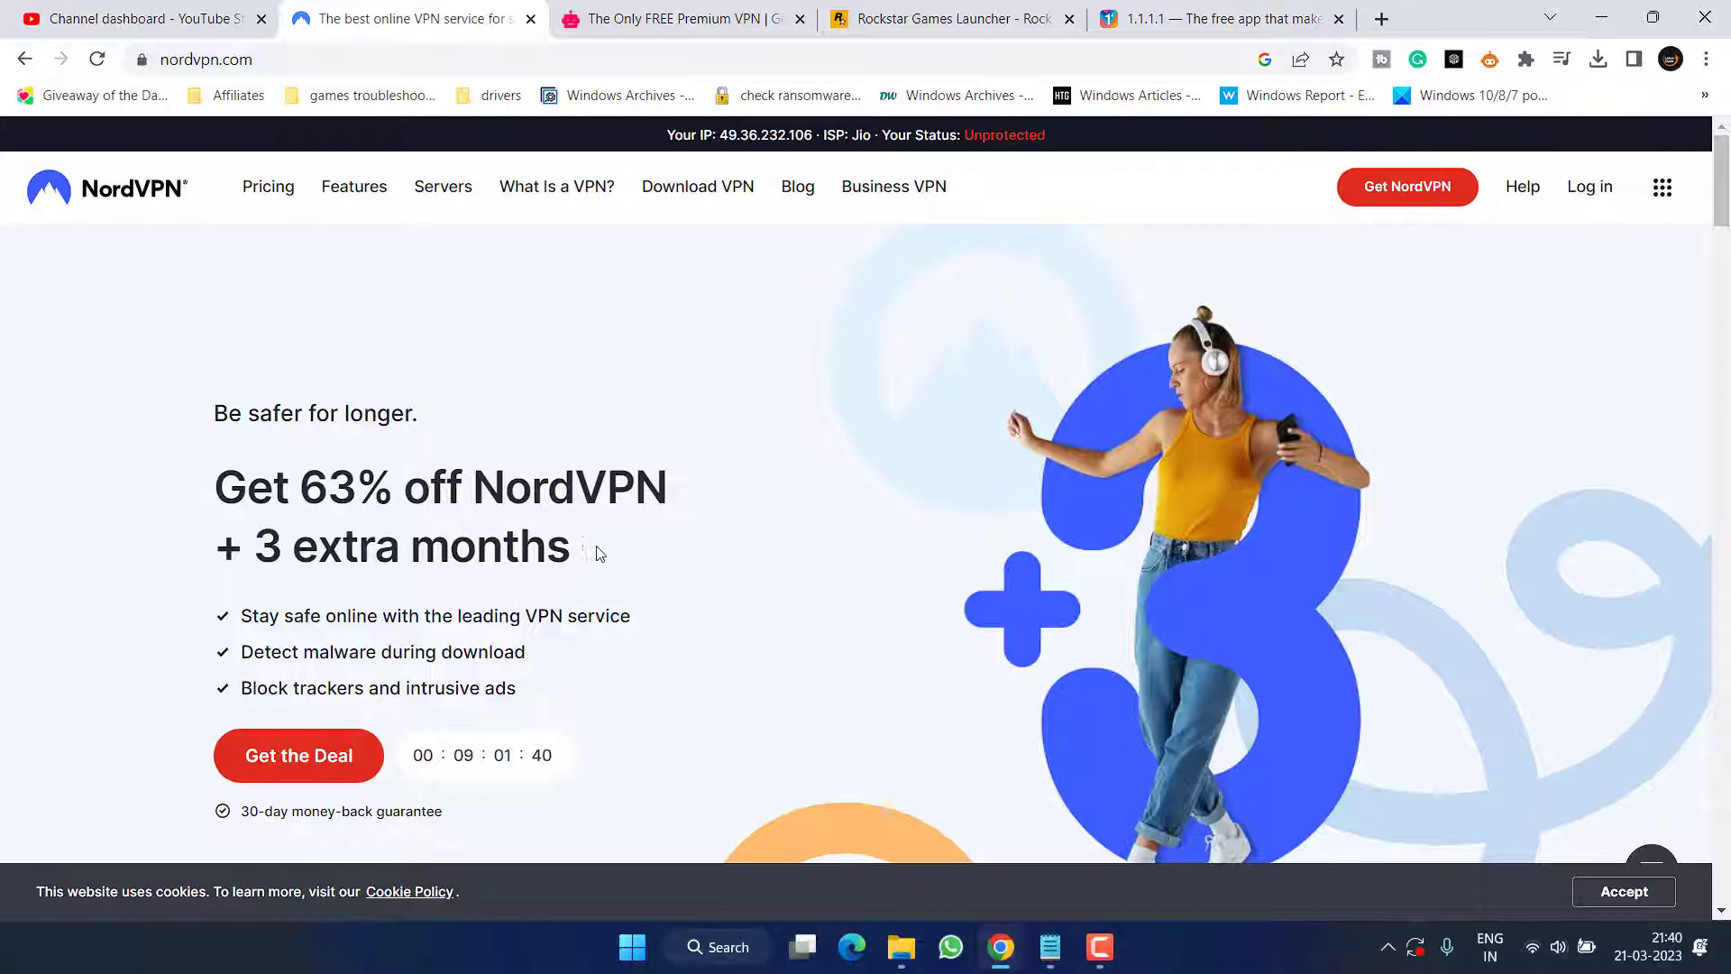
click(618, 20)
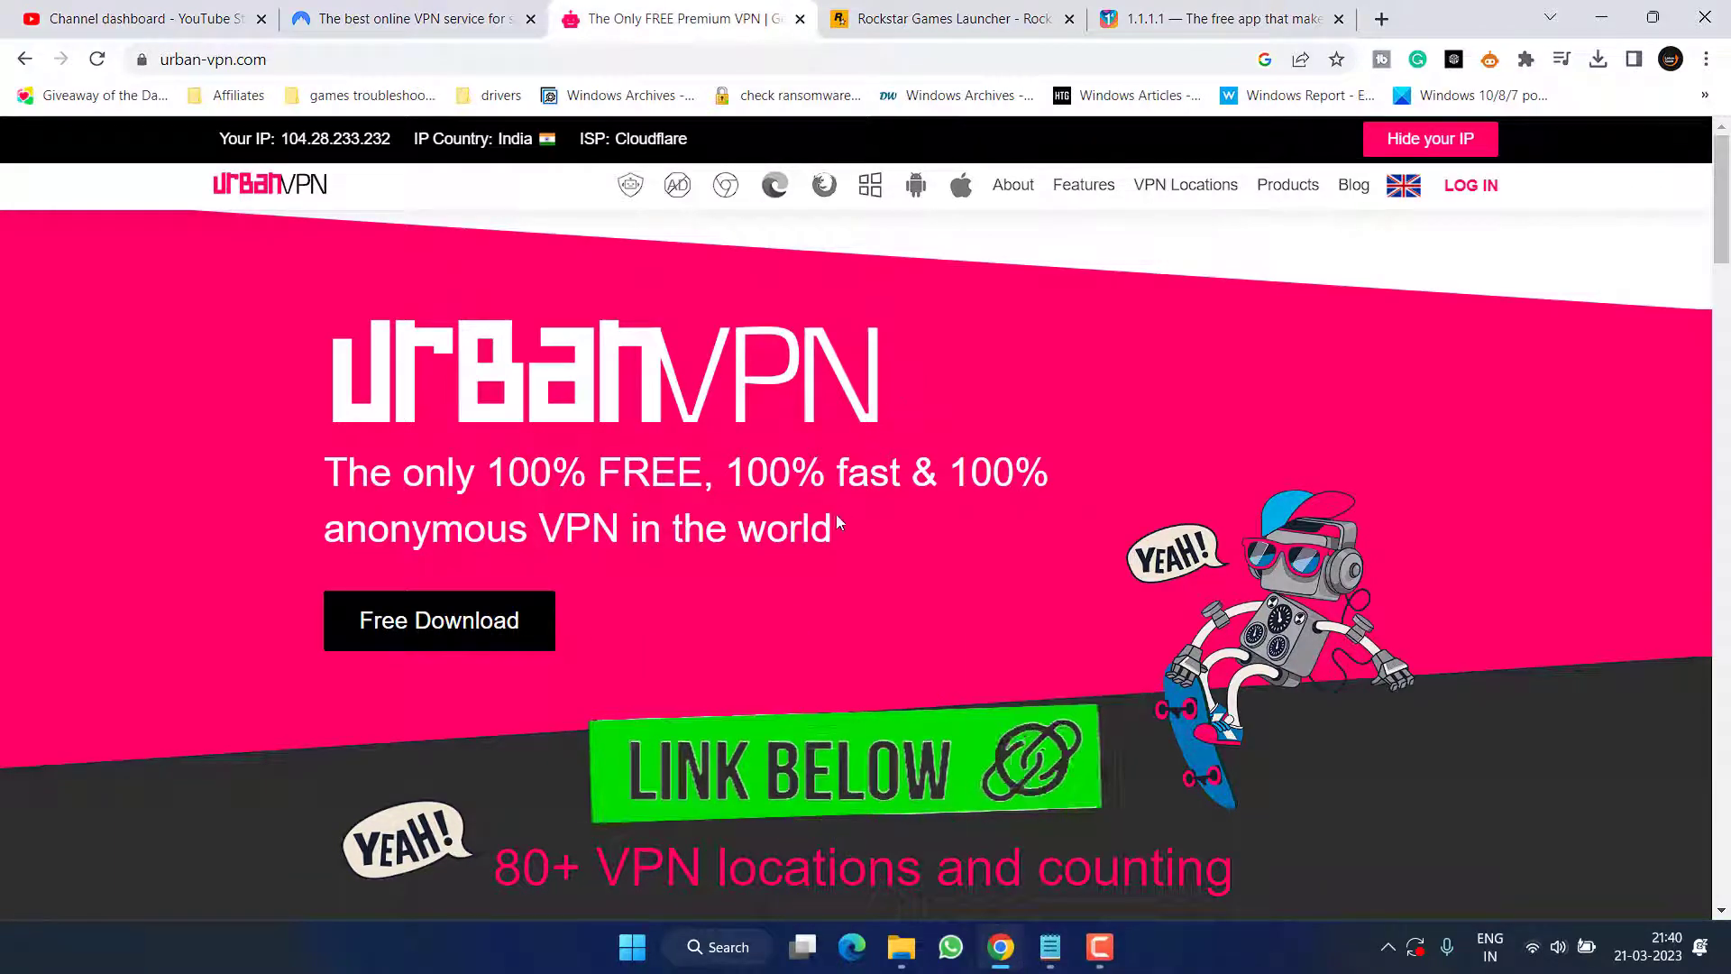
click(356, 11)
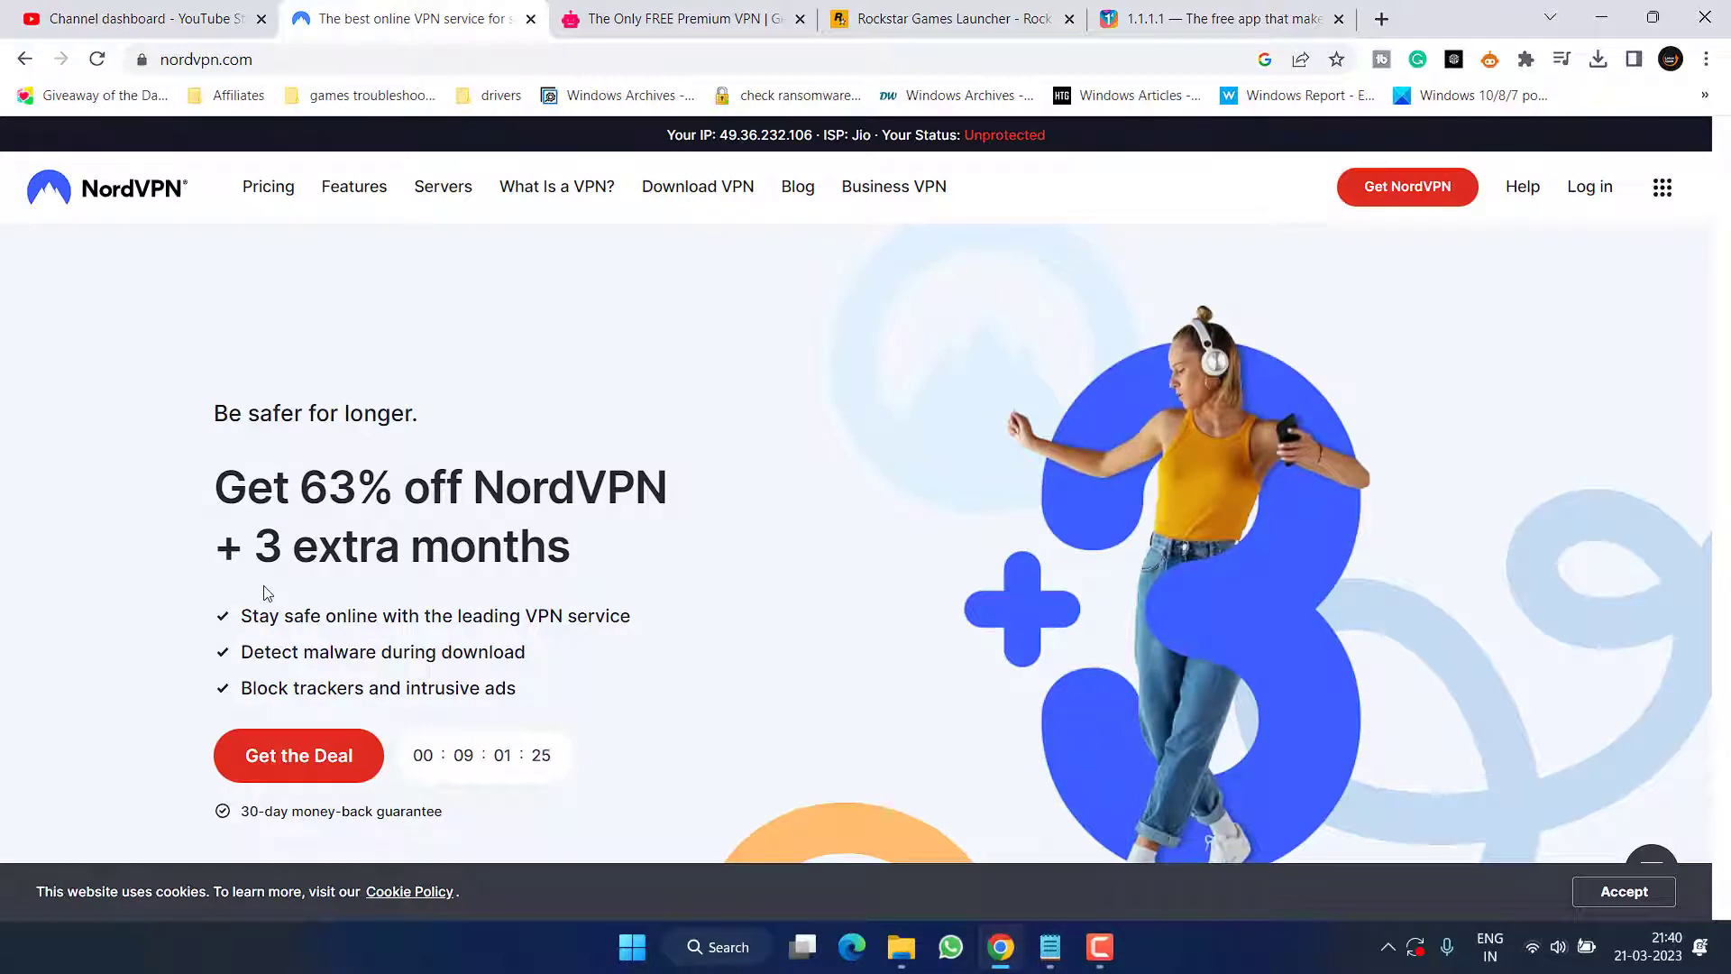
key(super+d)
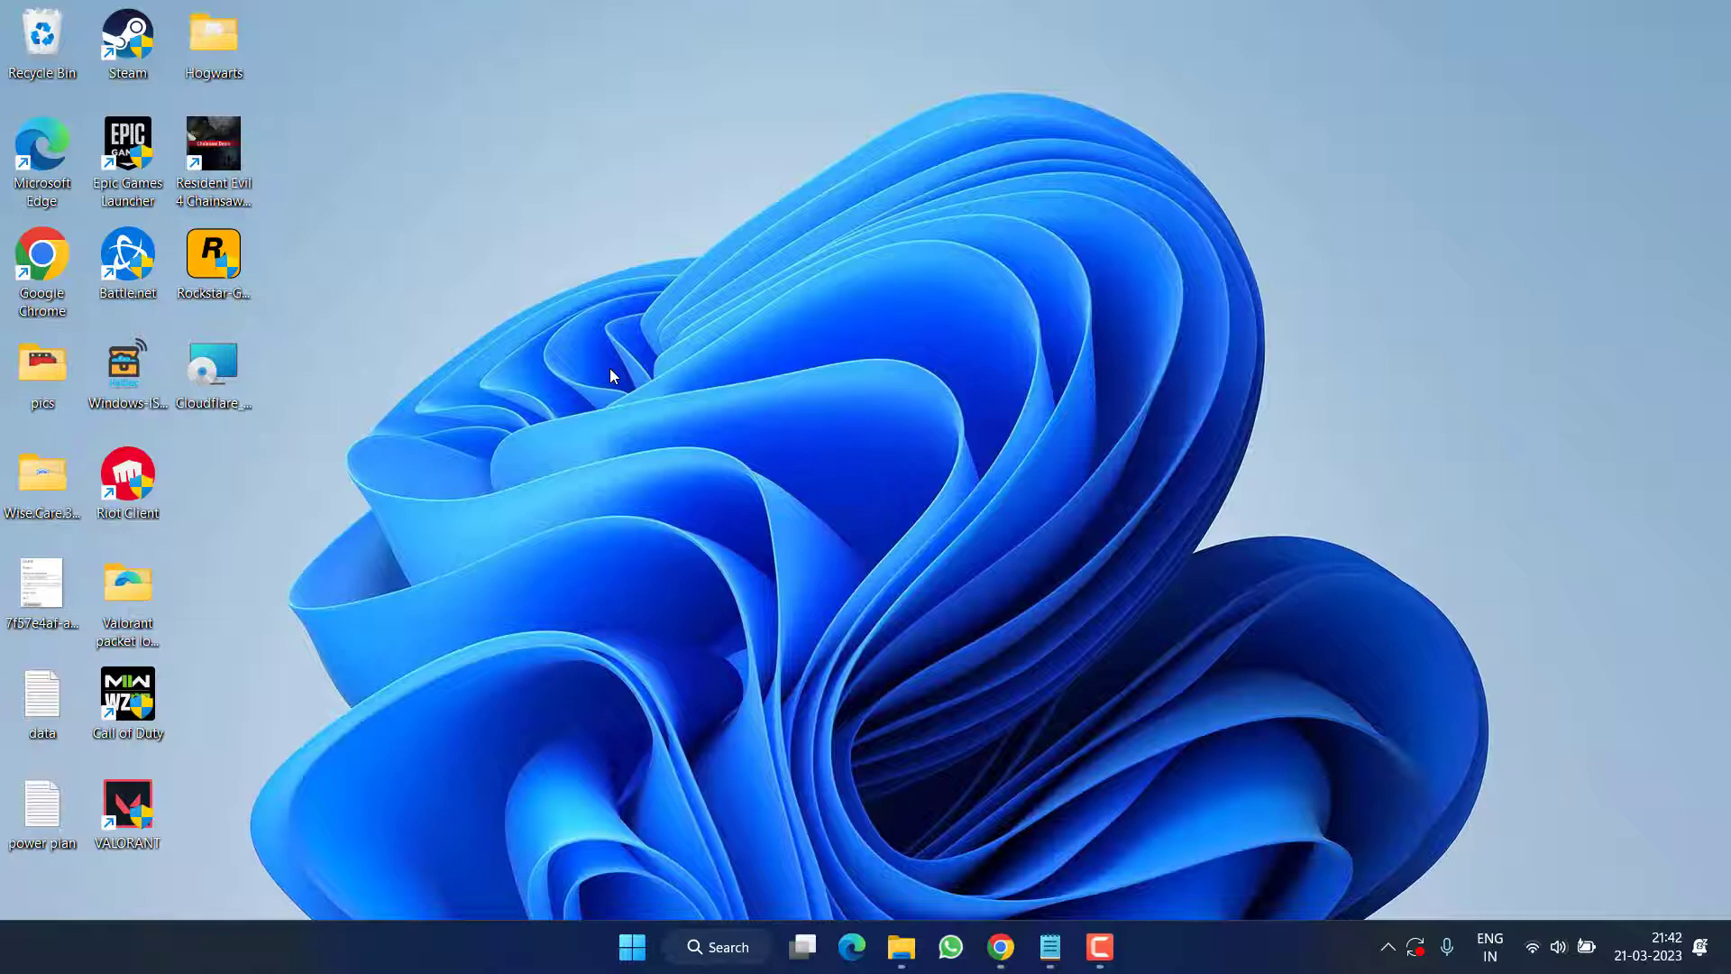
- Download the Rockstar Games Launcher for Windows from its Social Club page in Chrome, and locate the installer on the desktop
click(1000, 946)
click(933, 9)
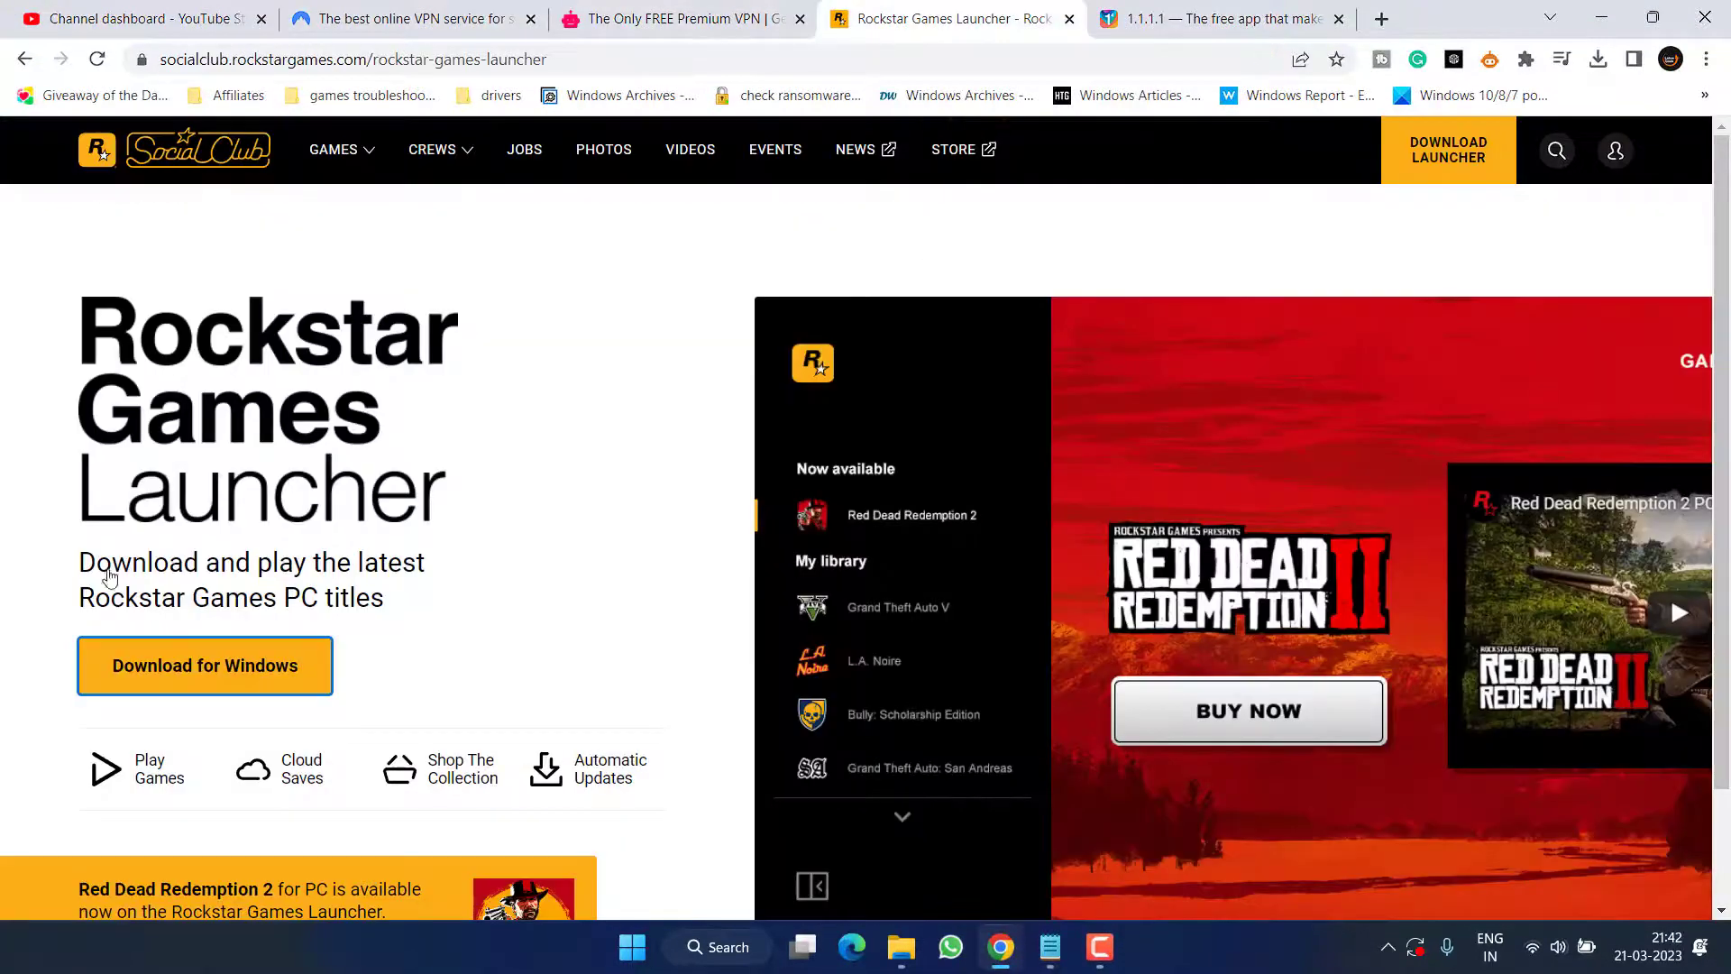
click(204, 665)
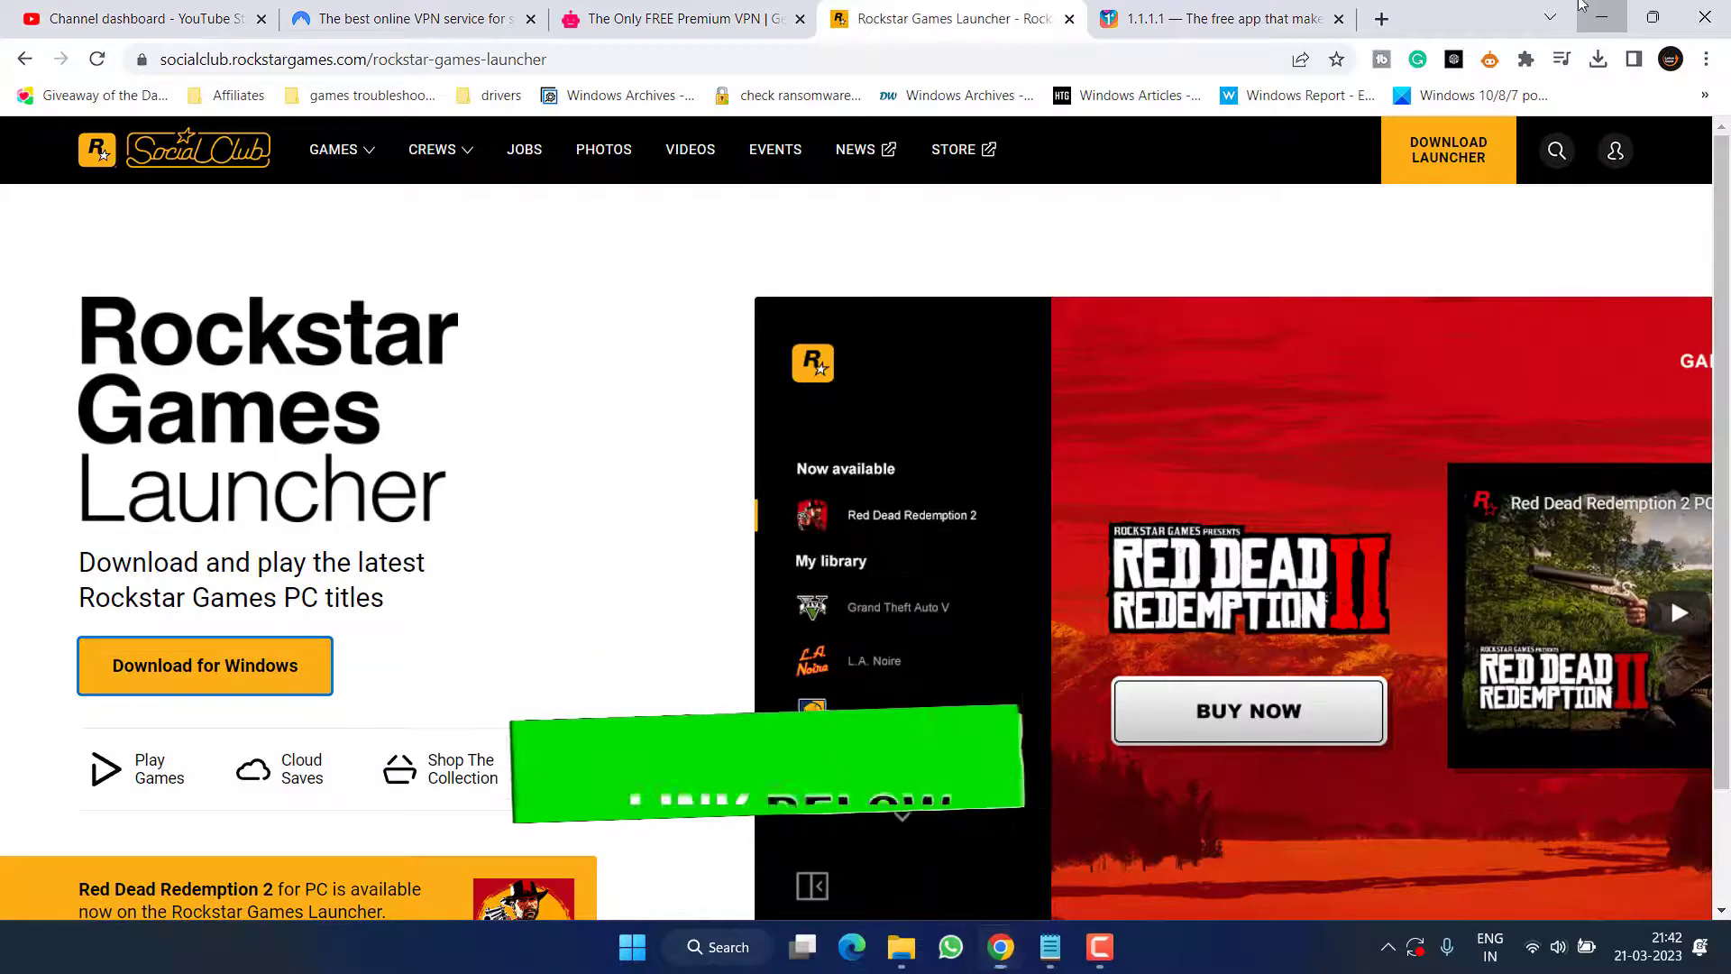
click(1597, 20)
click(236, 255)
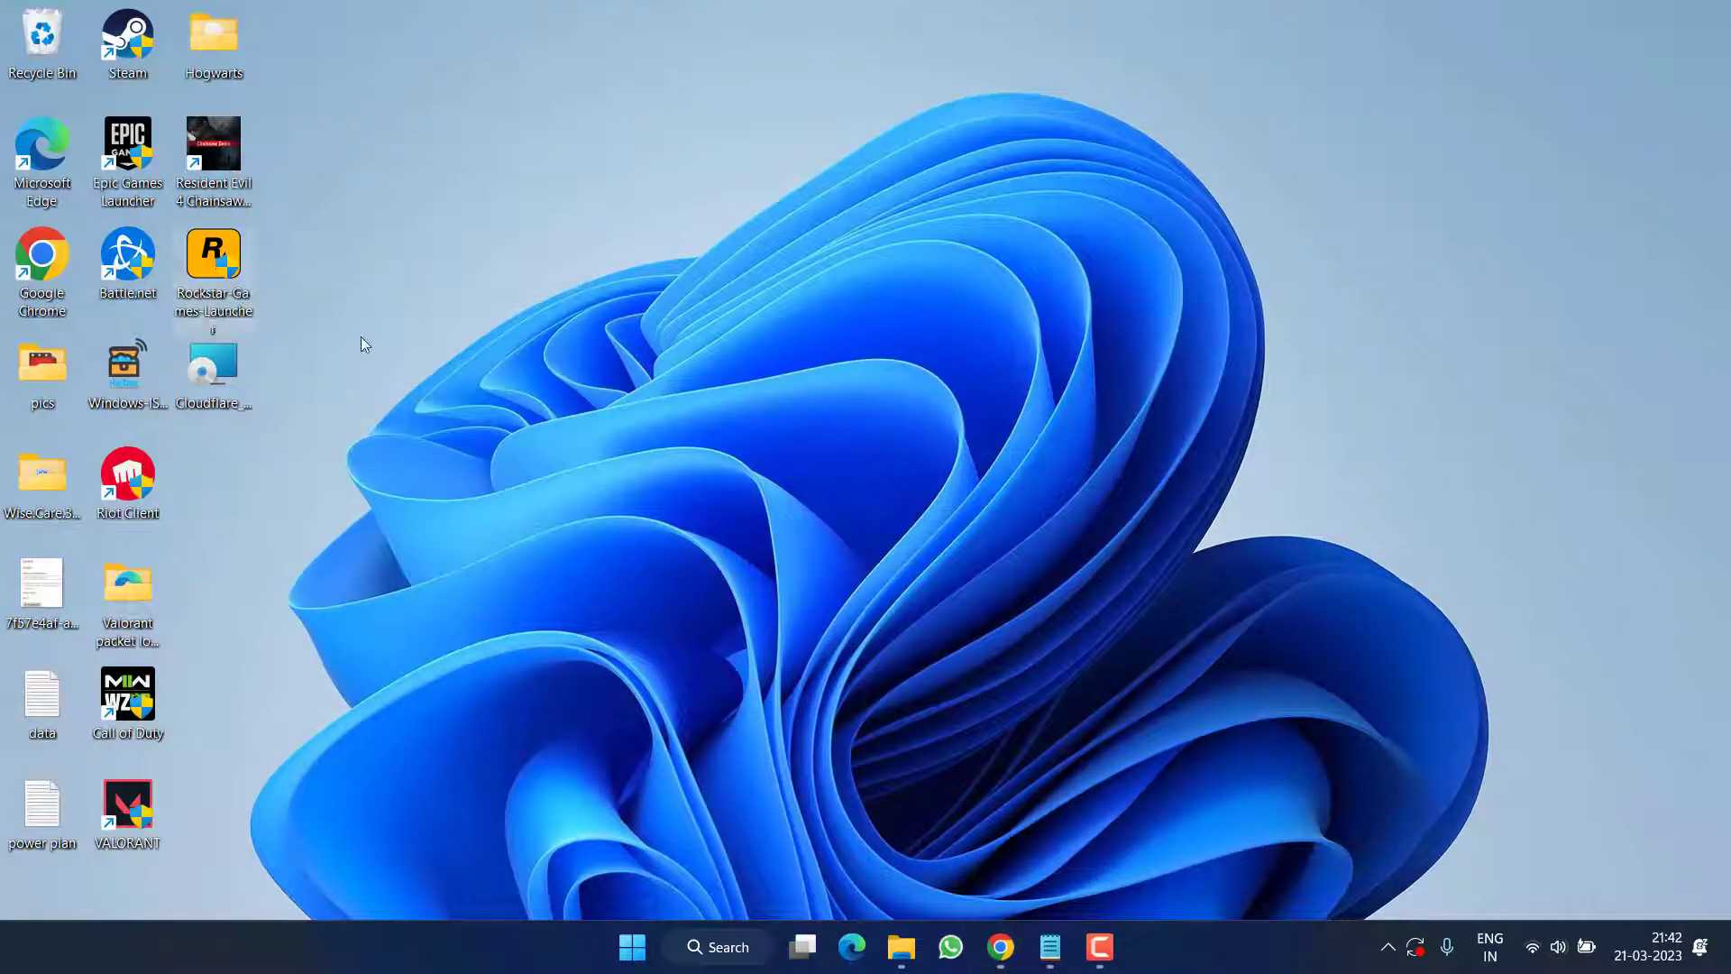
- Uninstall Rockstar Games Launcher through Windows Installed apps, including saved Social Club profile data and installed game data
key(super+x)
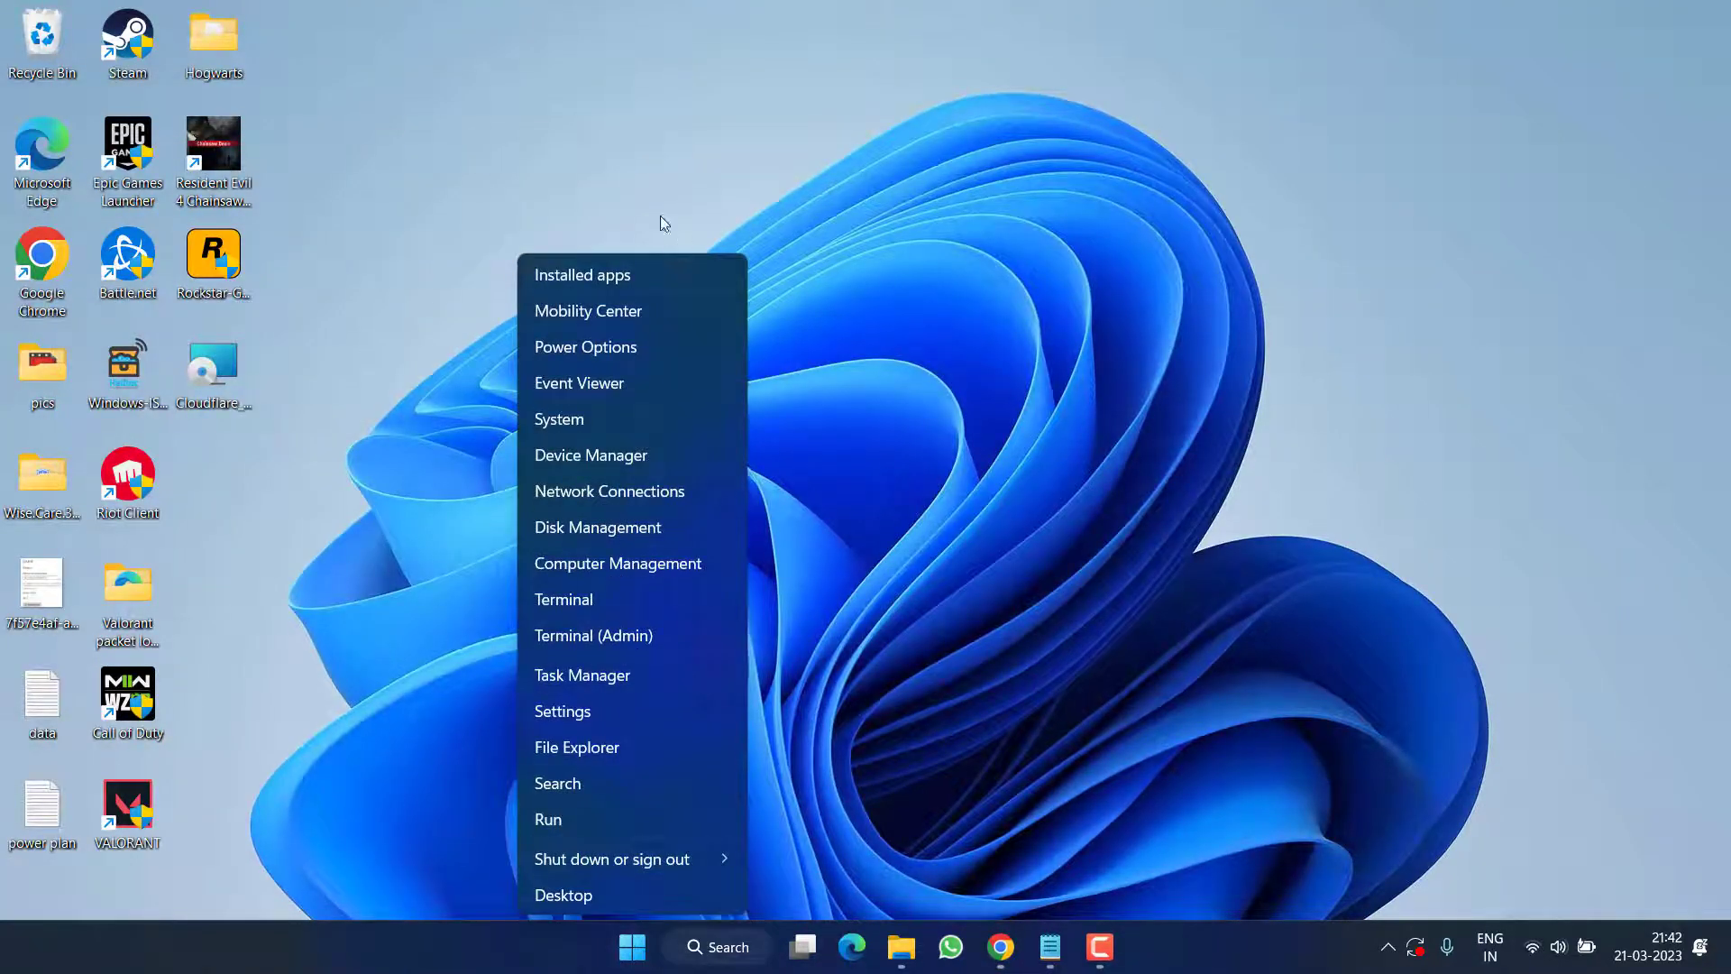
click(604, 273)
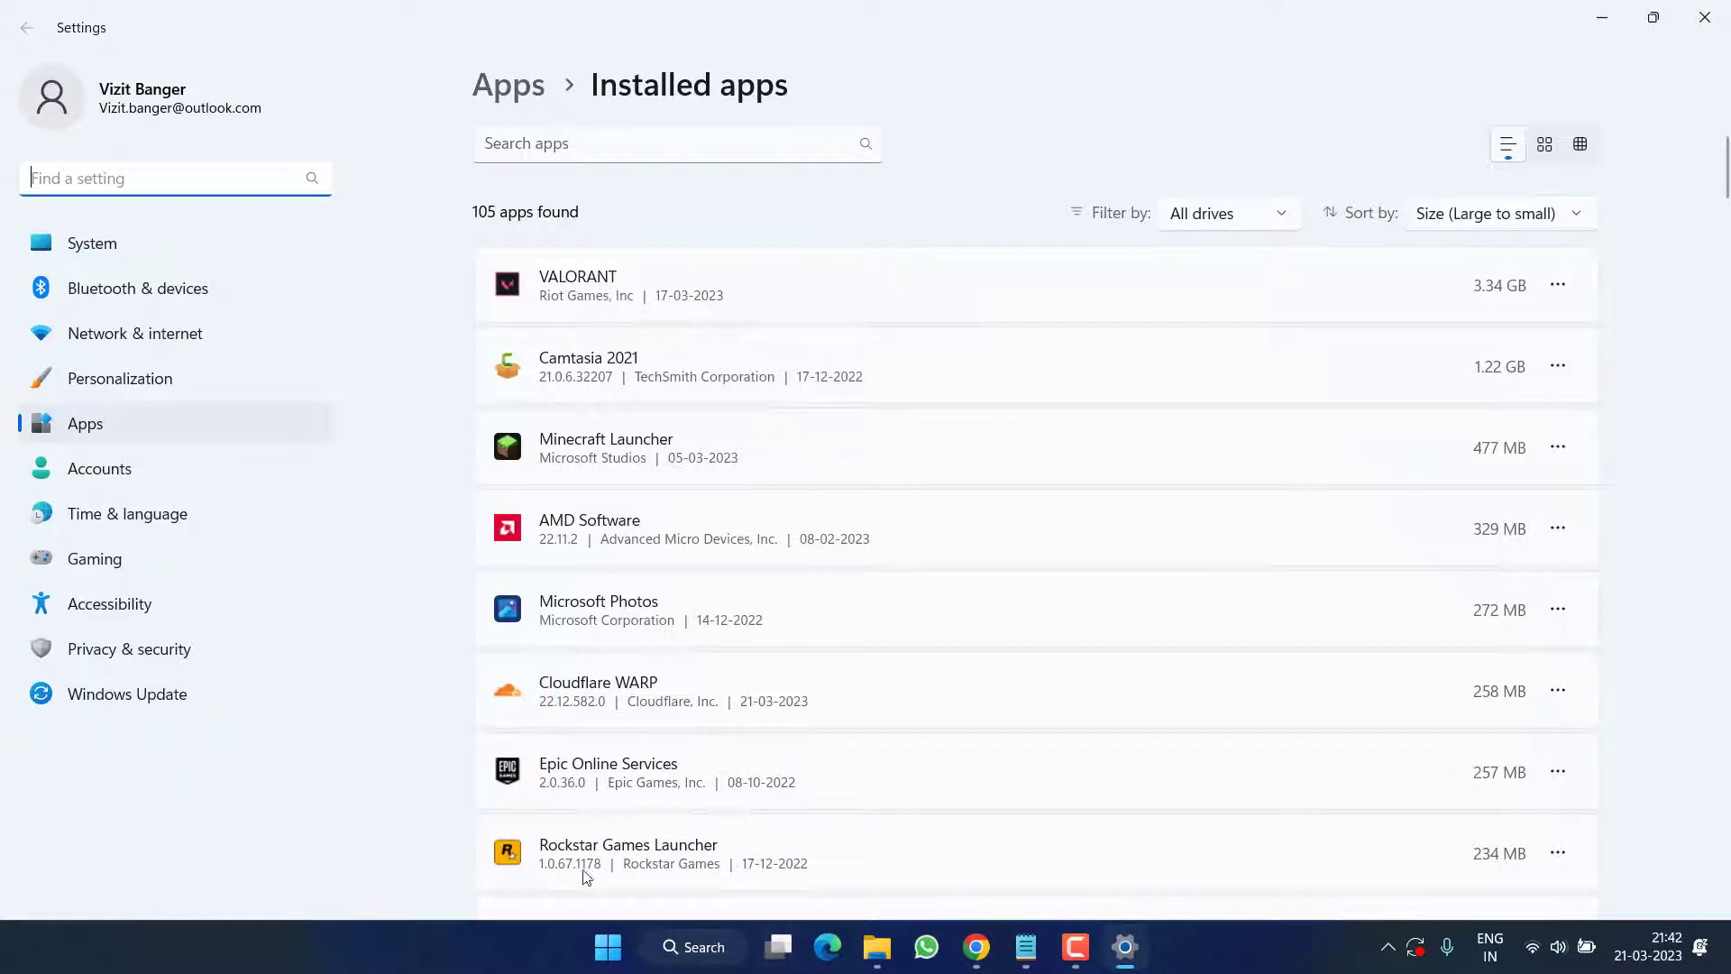
click(1557, 852)
click(1336, 803)
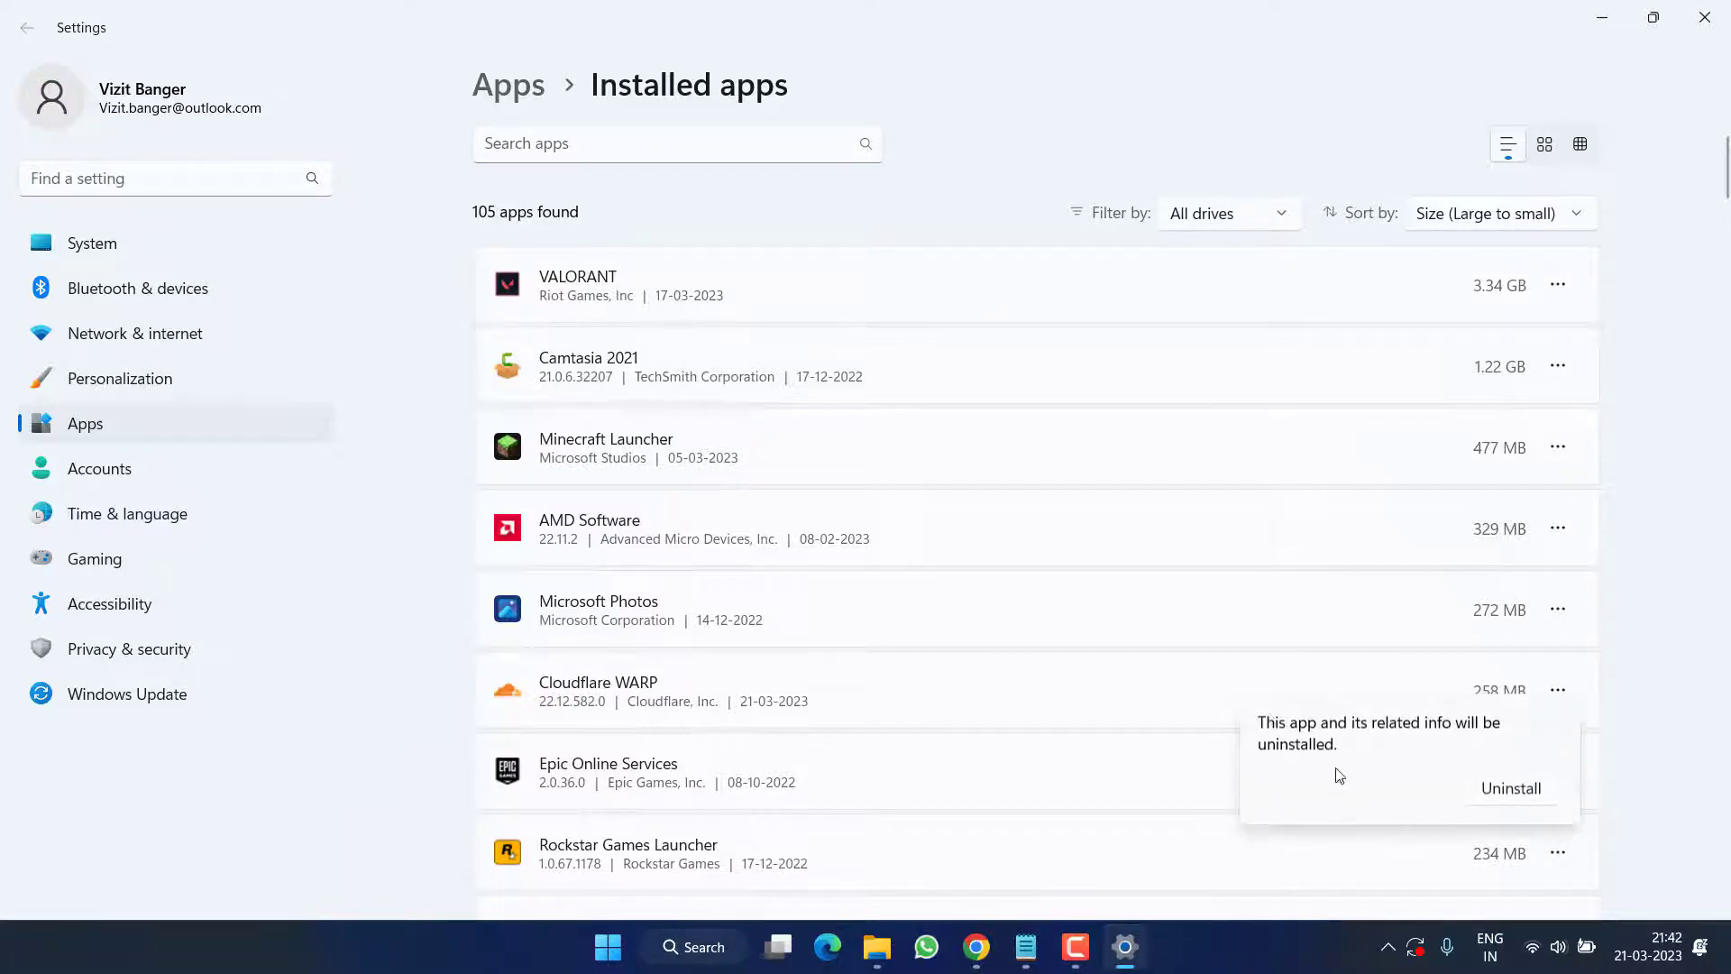
click(1511, 784)
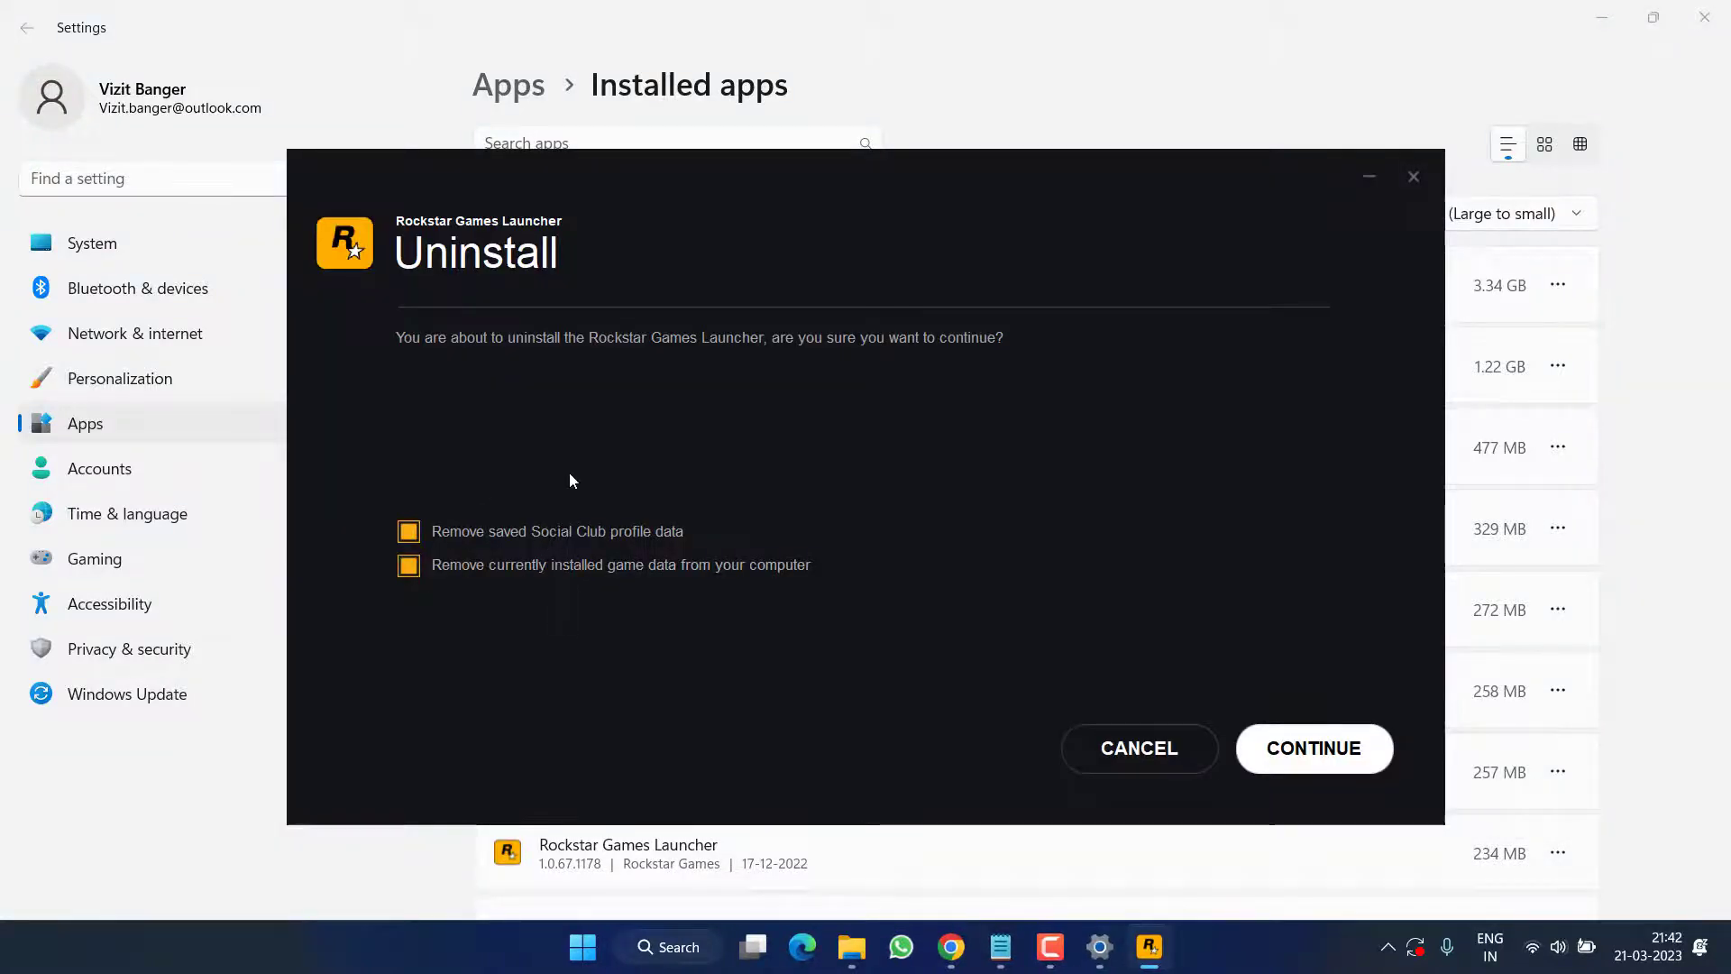
click(1321, 768)
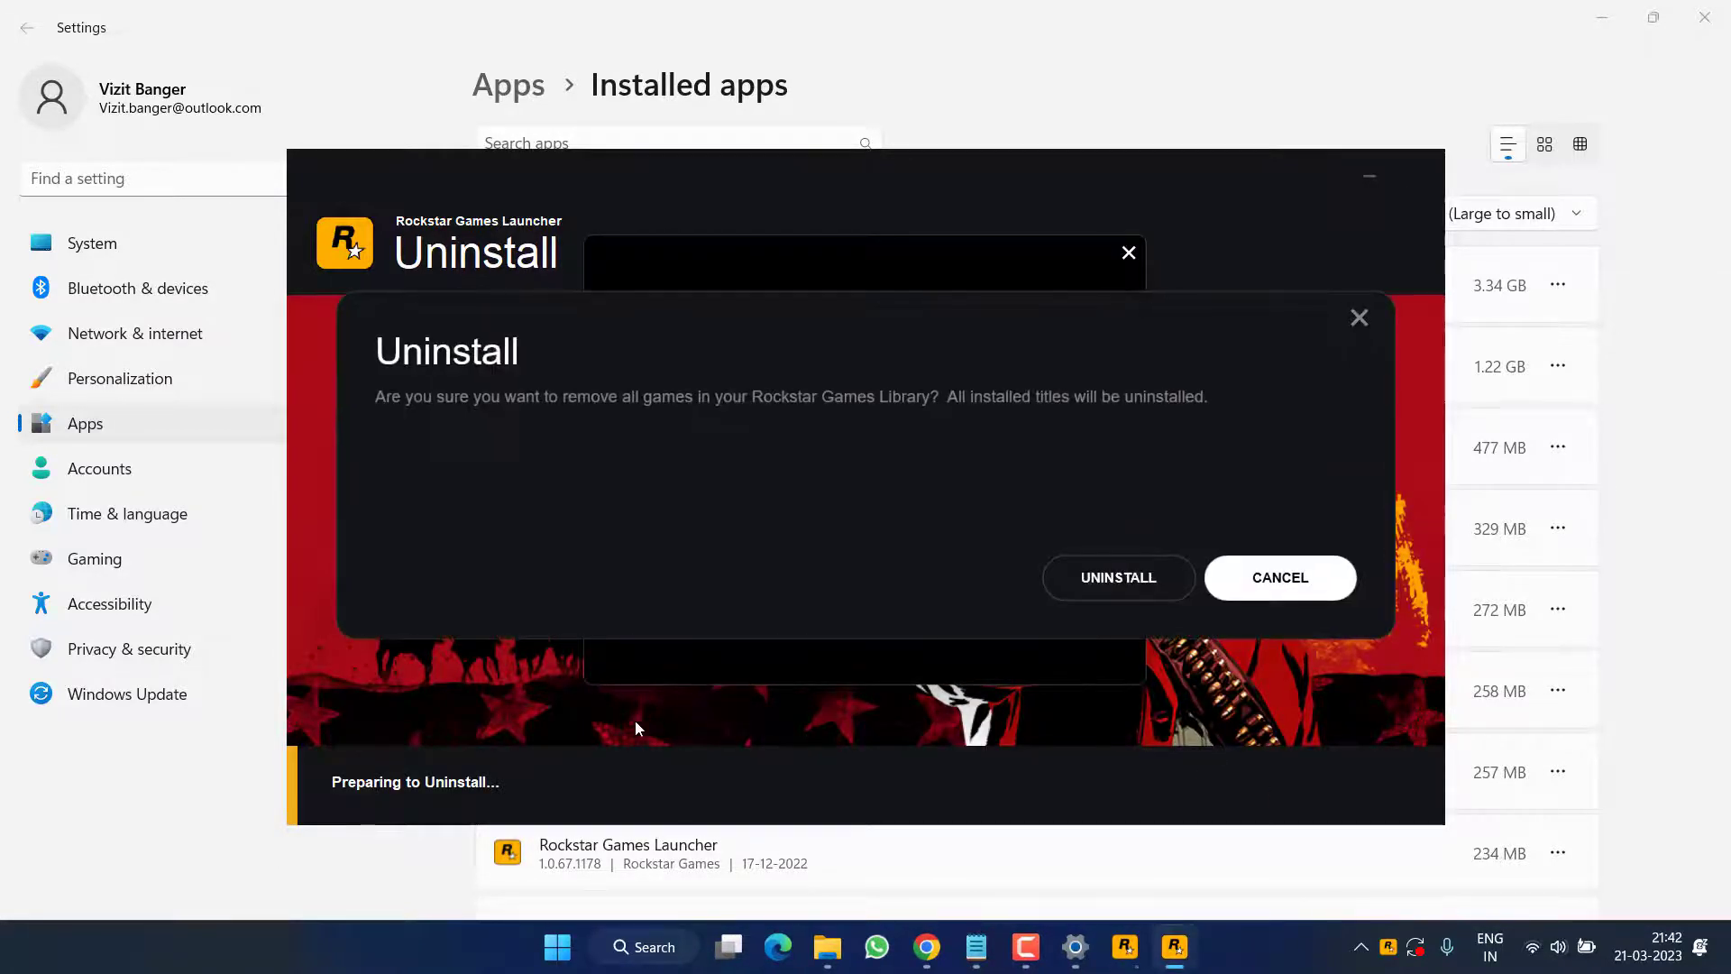
click(1154, 578)
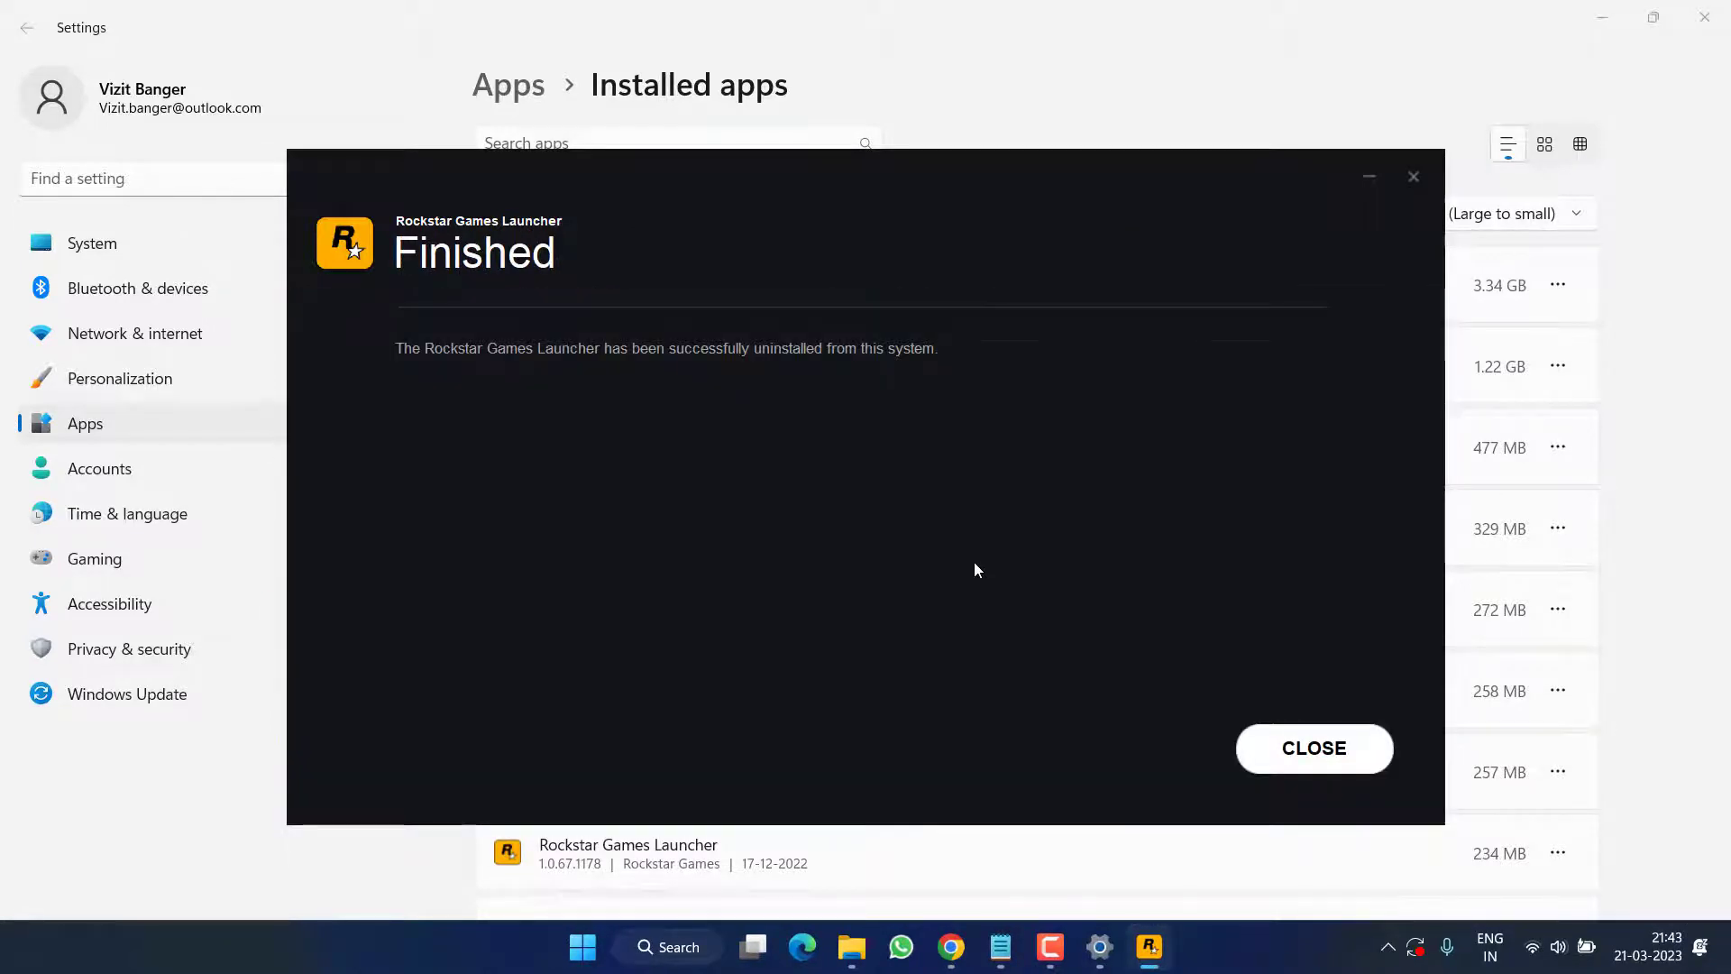
click(1334, 769)
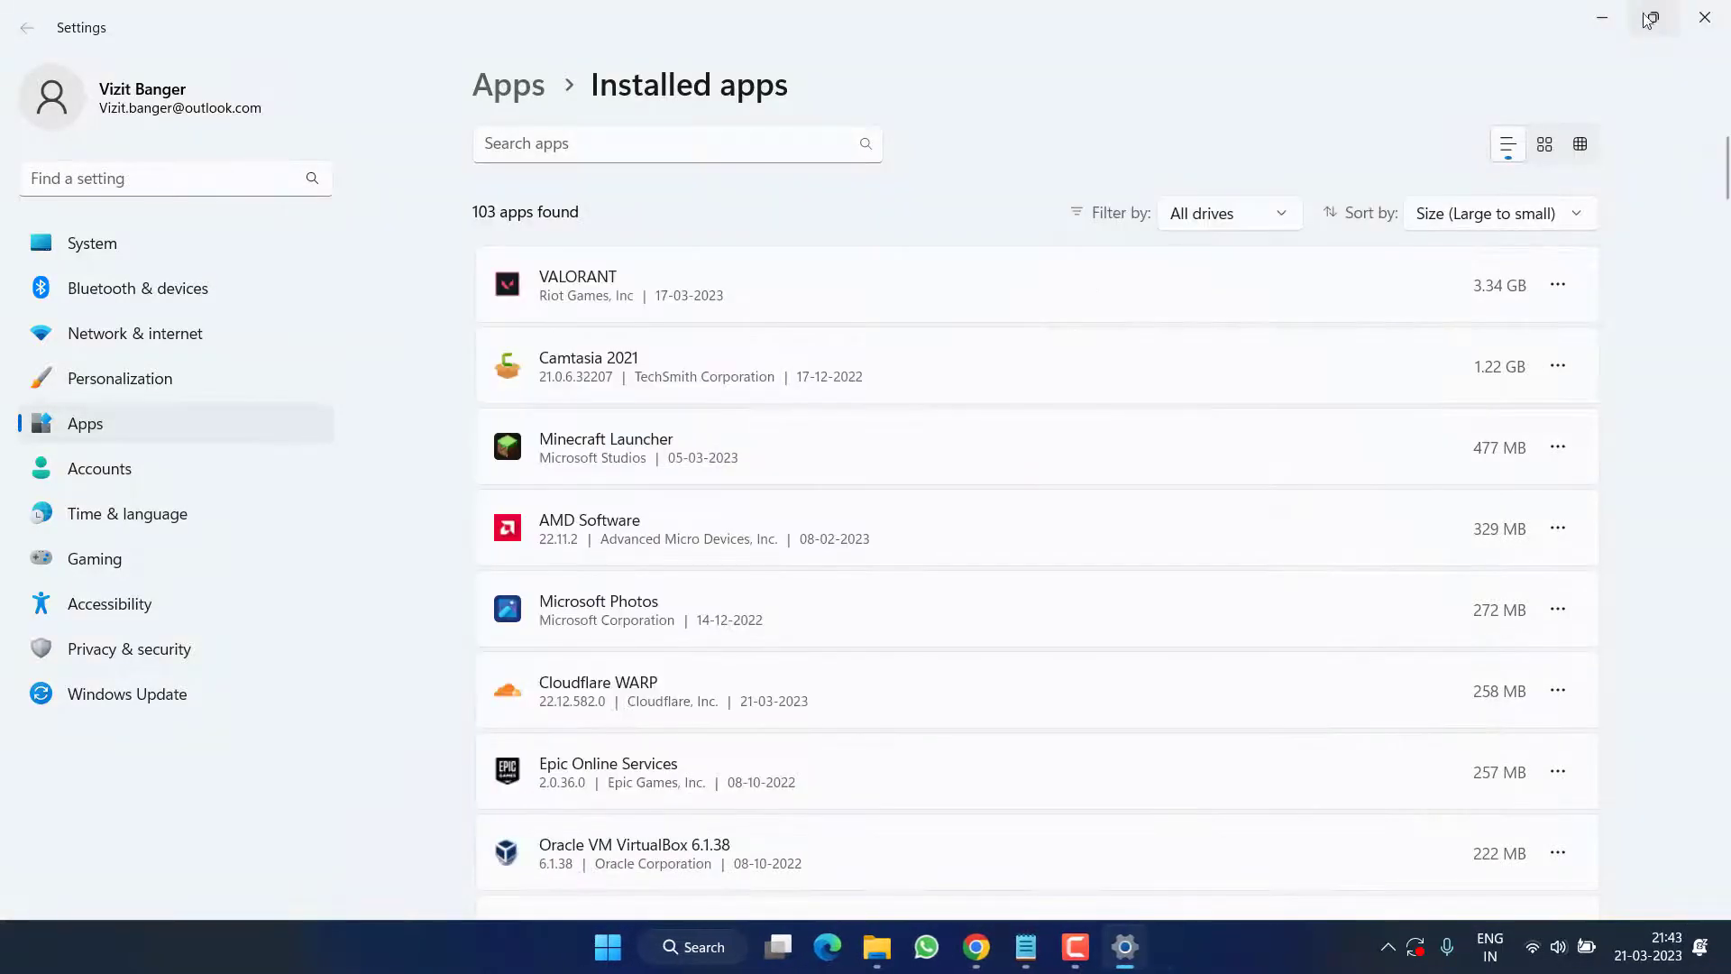
click(1602, 17)
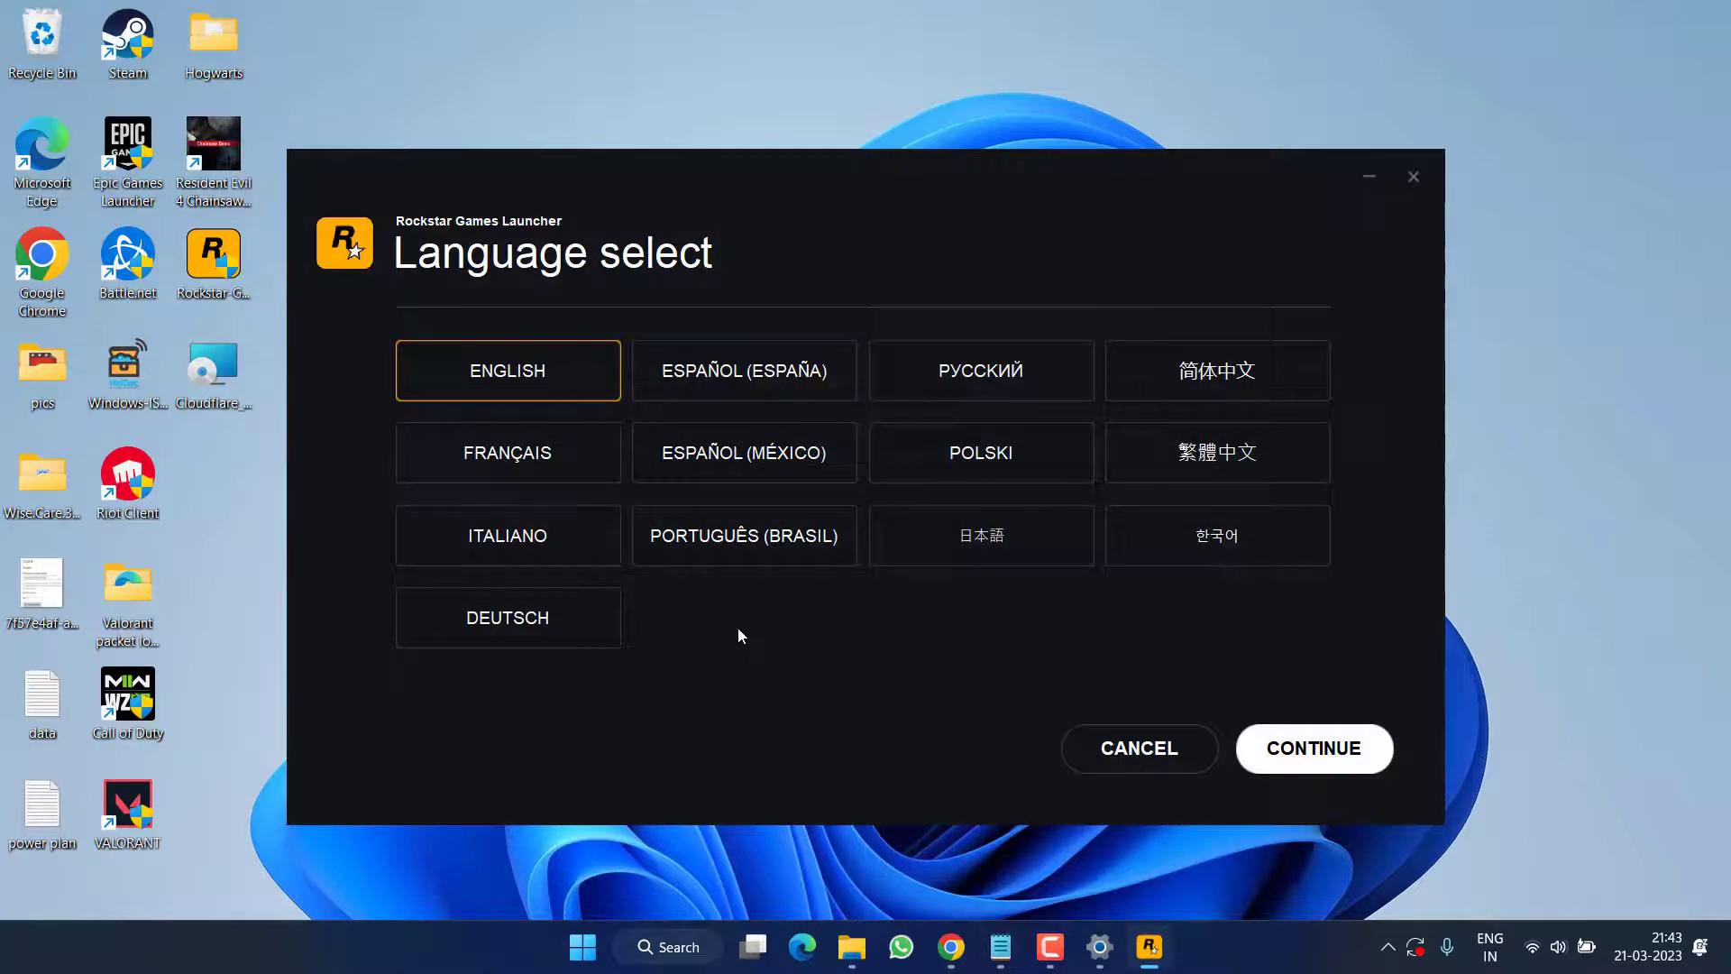
- Install Rockstar Games Launcher in English, accepting the license agreement, to C:\Program Files\Rockstar Games\Launcher with a desktop shortcut
click(1309, 761)
click(1361, 761)
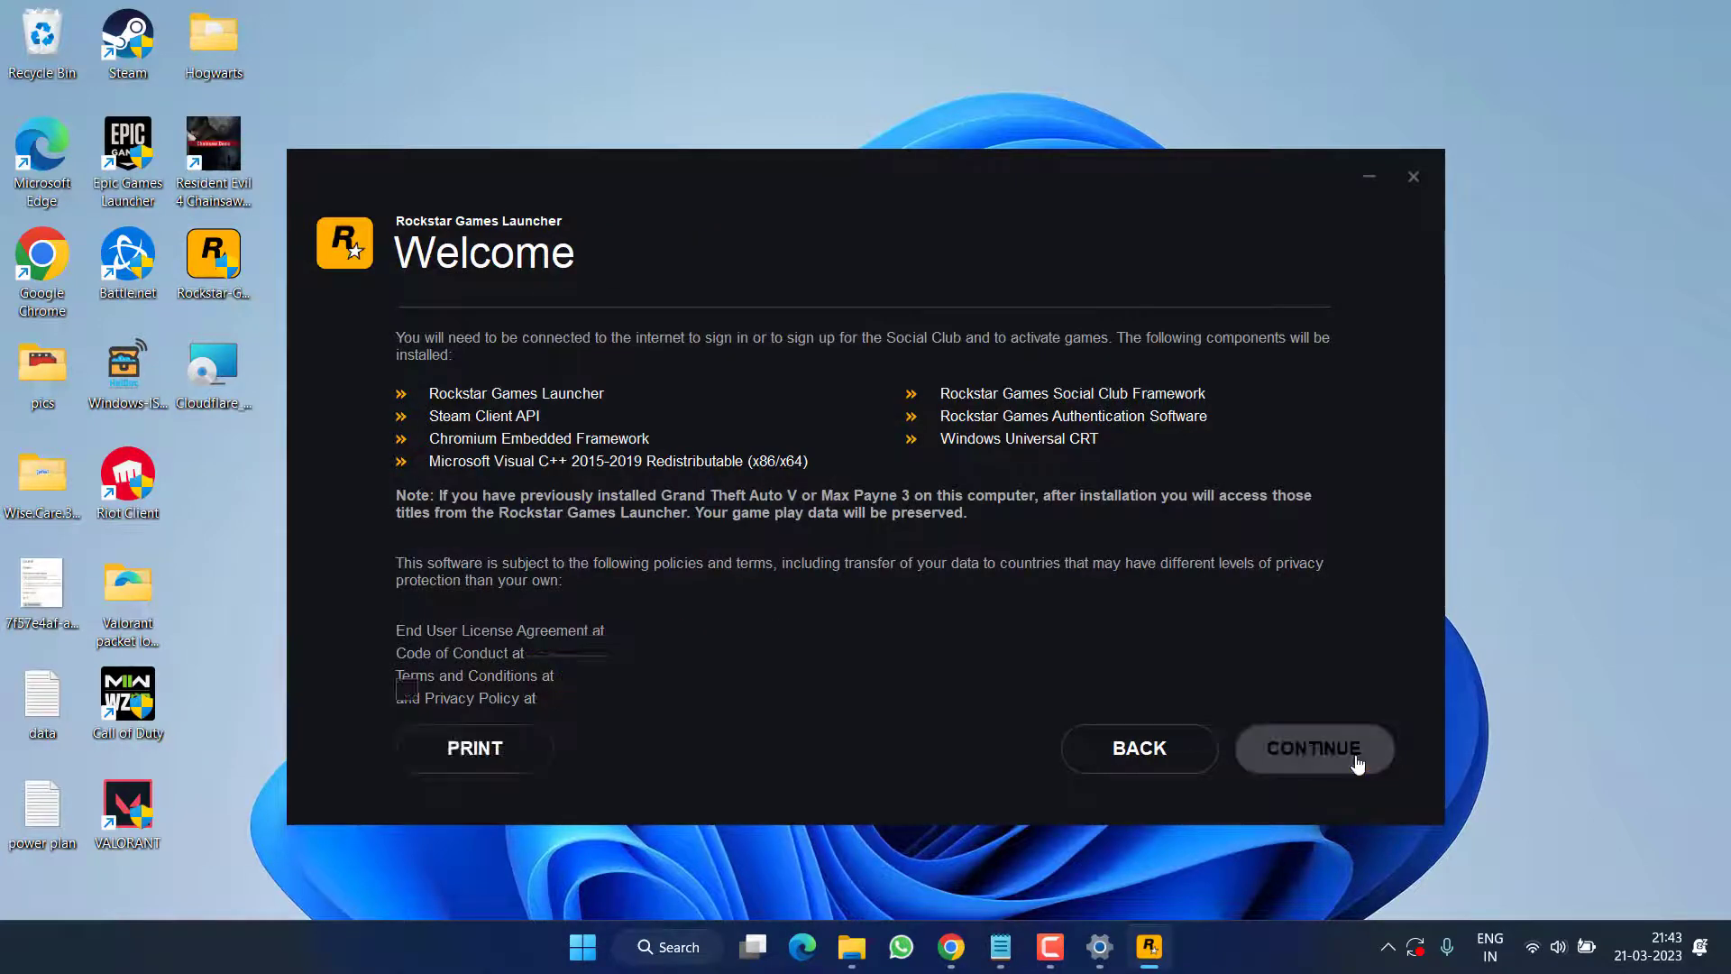
click(577, 689)
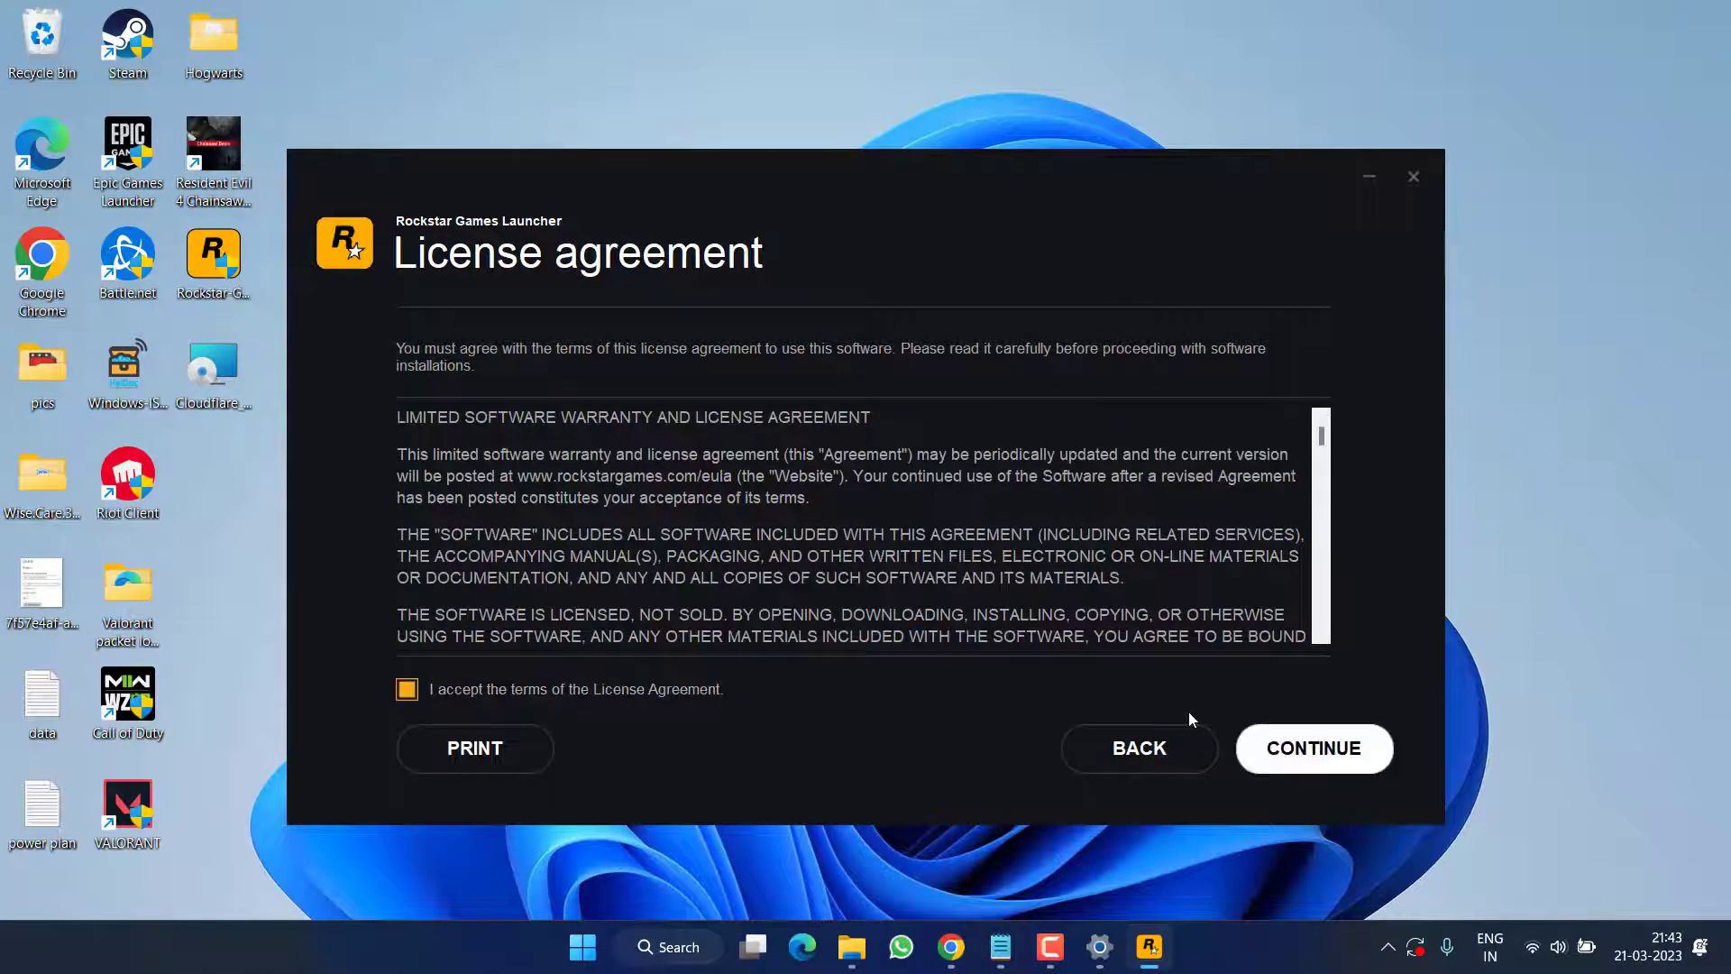
click(1321, 744)
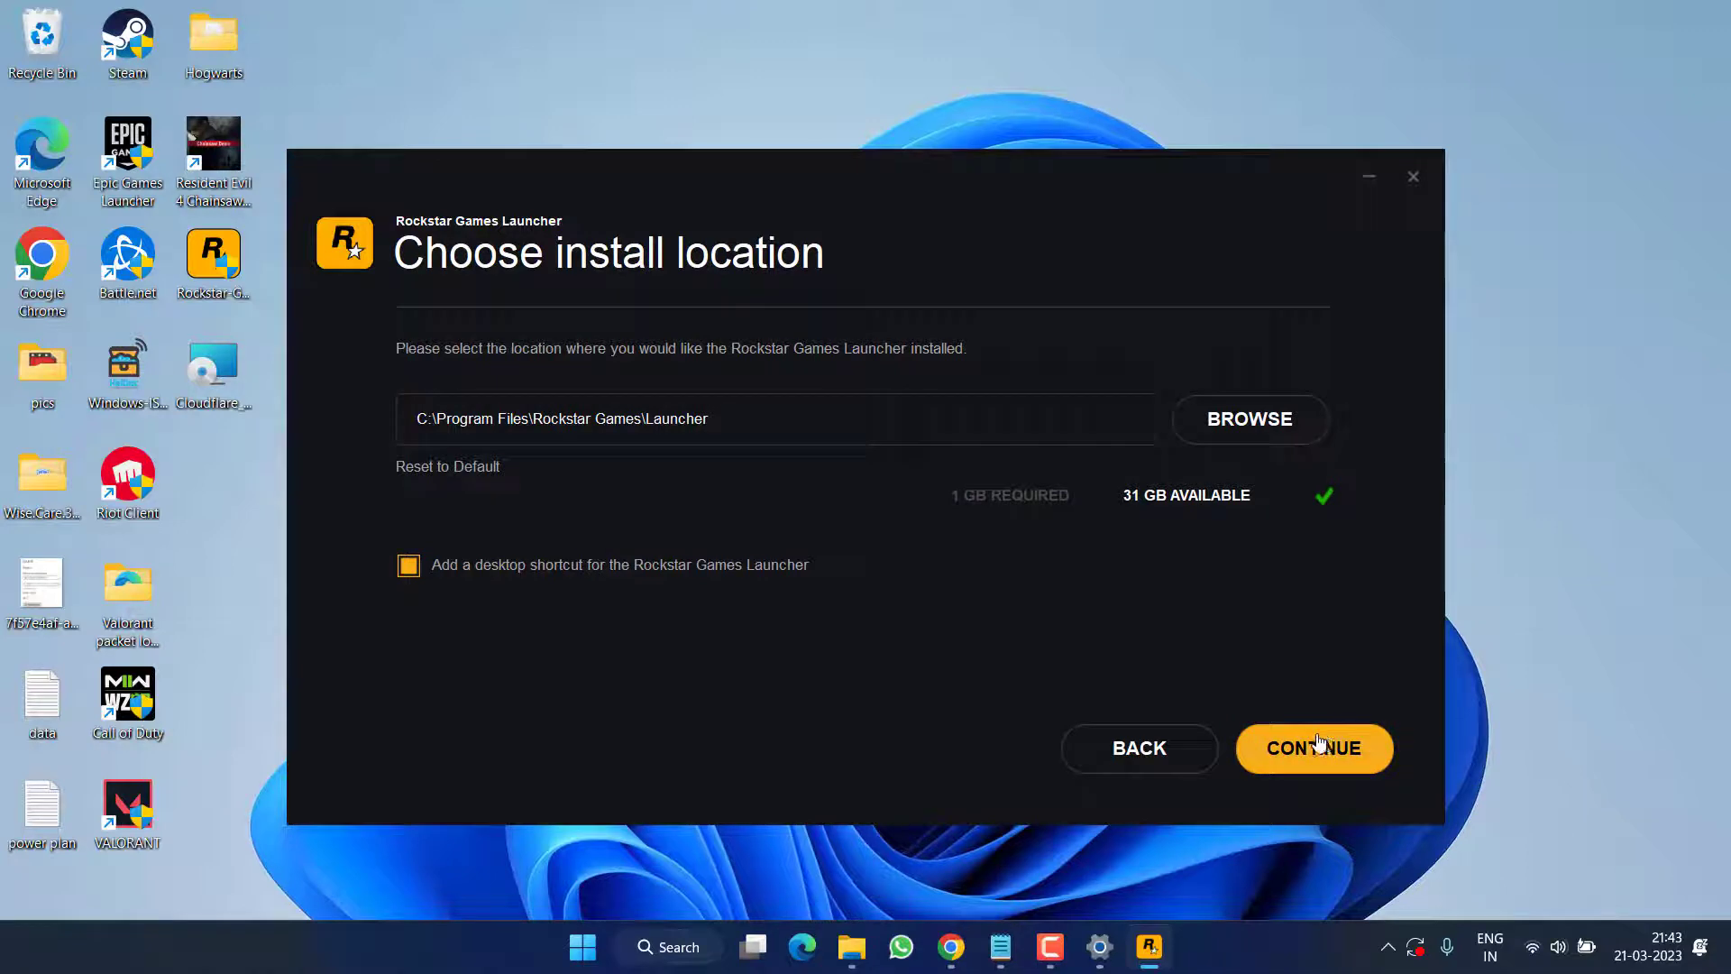
click(1314, 742)
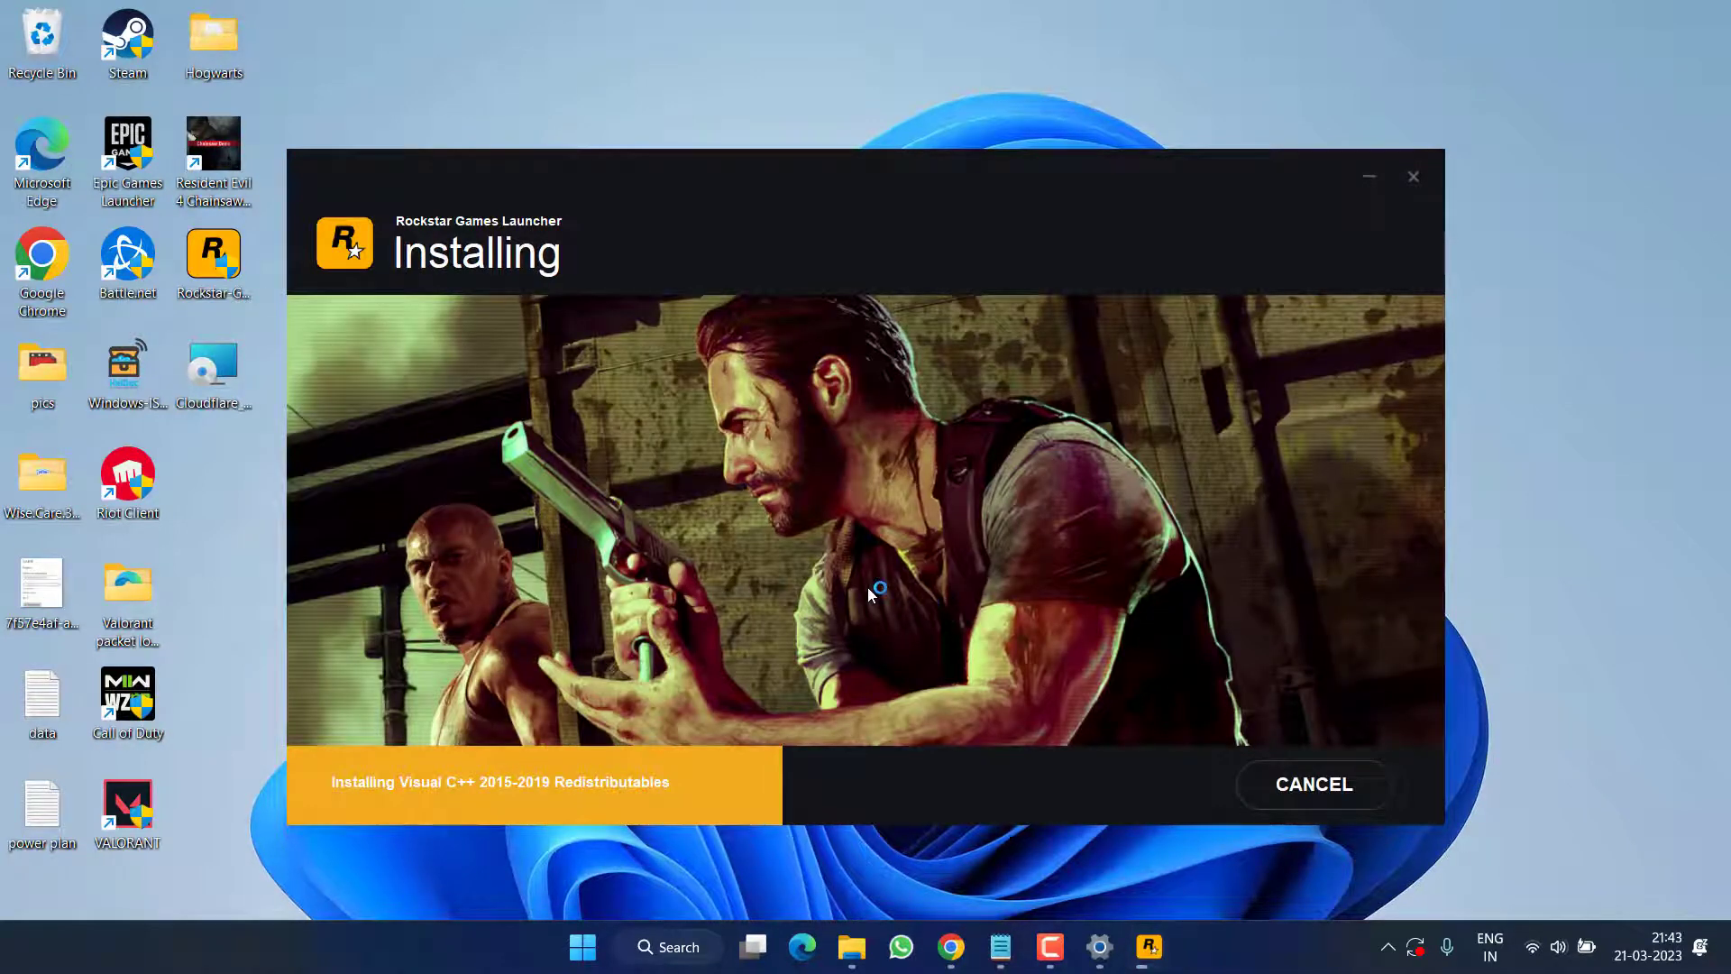